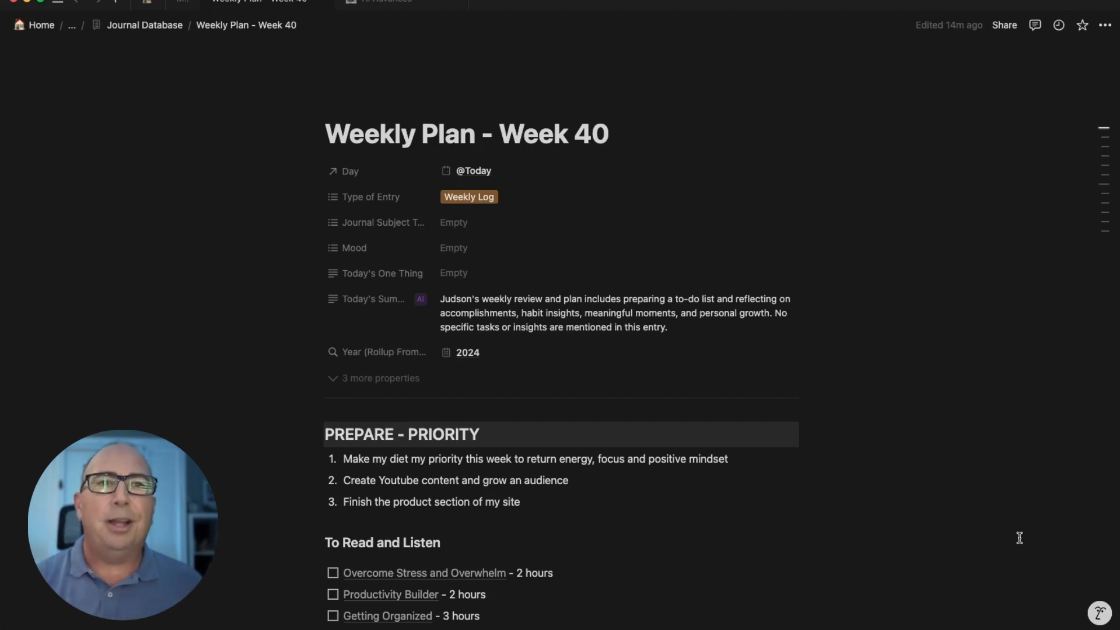
# Start a new AI chat on the Weekly Plan - Week 40 page and limit its knowledge source to the opened page
pyautogui.click(1100, 612)
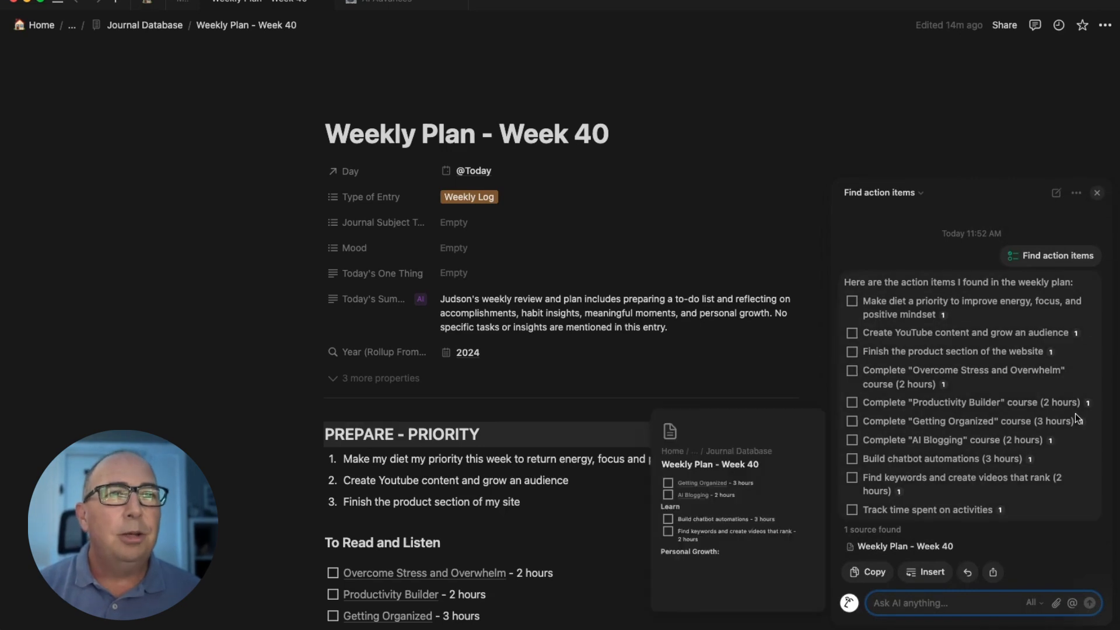
pyautogui.click(1055, 192)
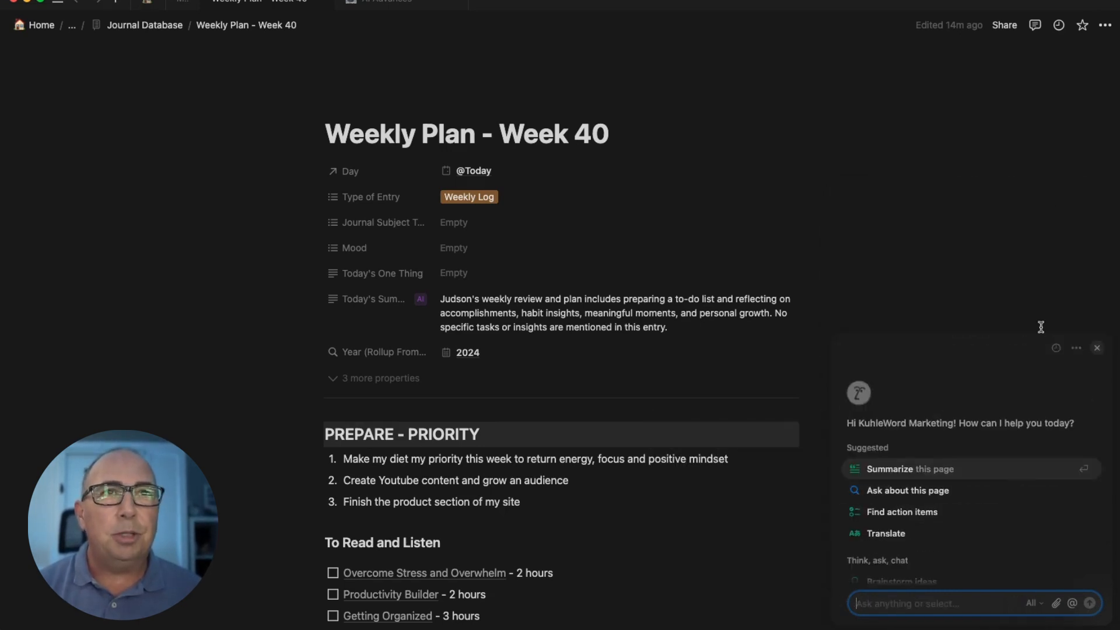
pyautogui.scroll(-1, 1002, 472)
pyautogui.scroll(-3, 1003, 477)
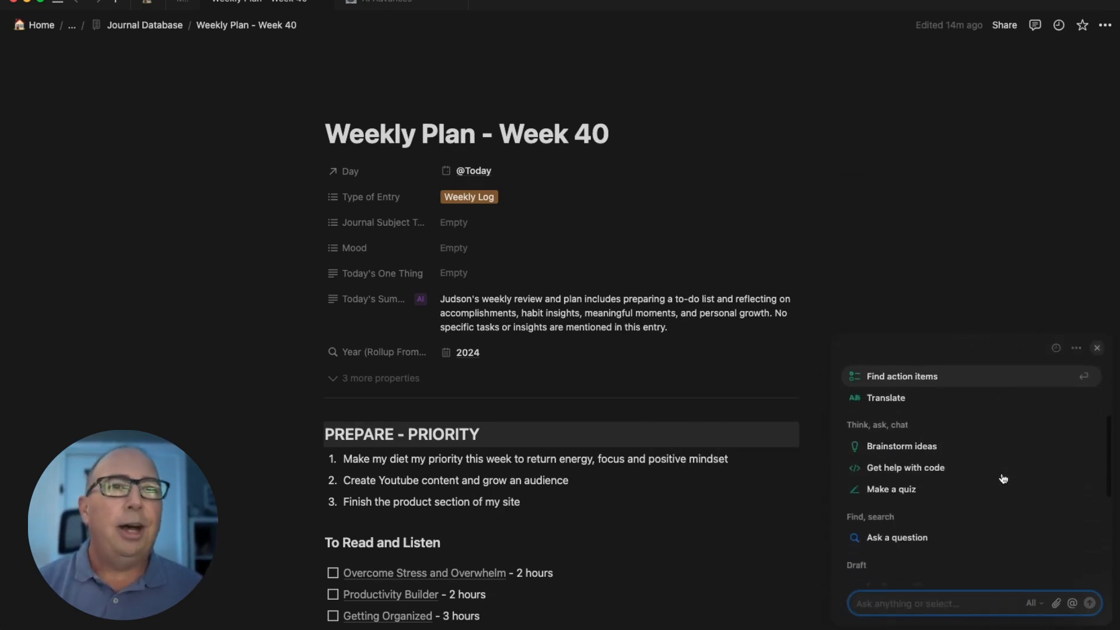
pyautogui.click(1033, 604)
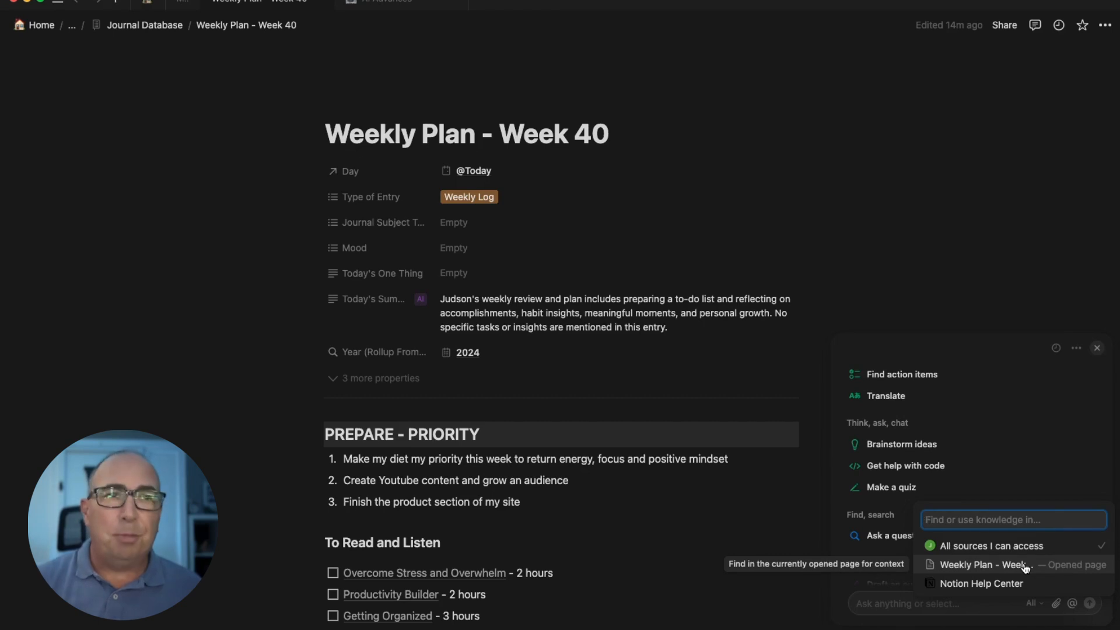
pyautogui.click(1025, 566)
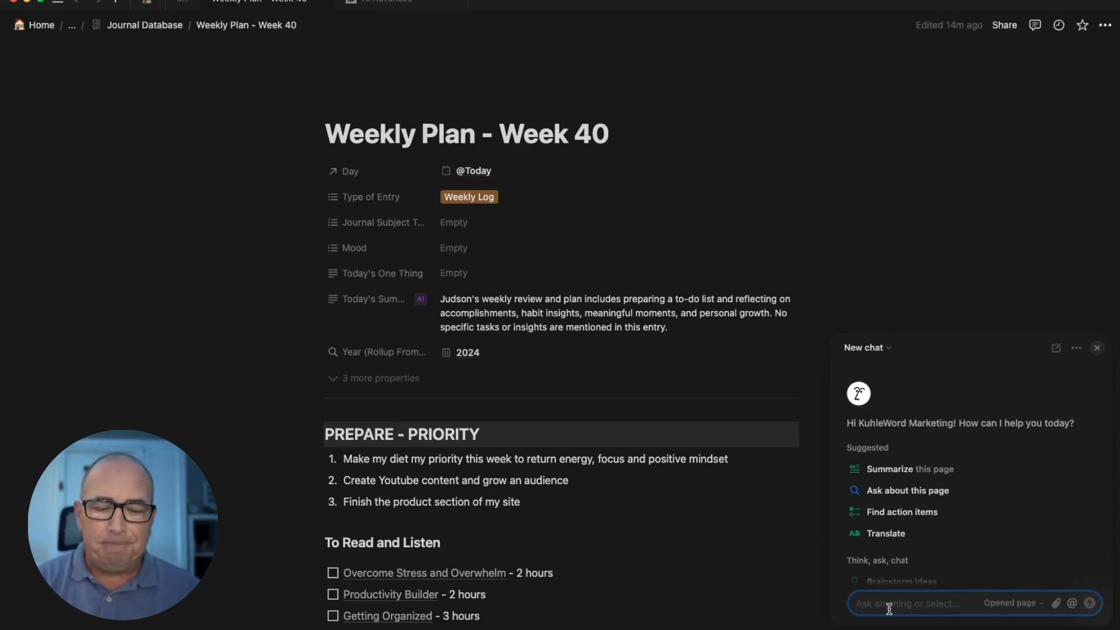
# Ask the AI "Help me build a detailed plan with checklist items for this week based on this page and the items on it"
pyautogui.write('HG')
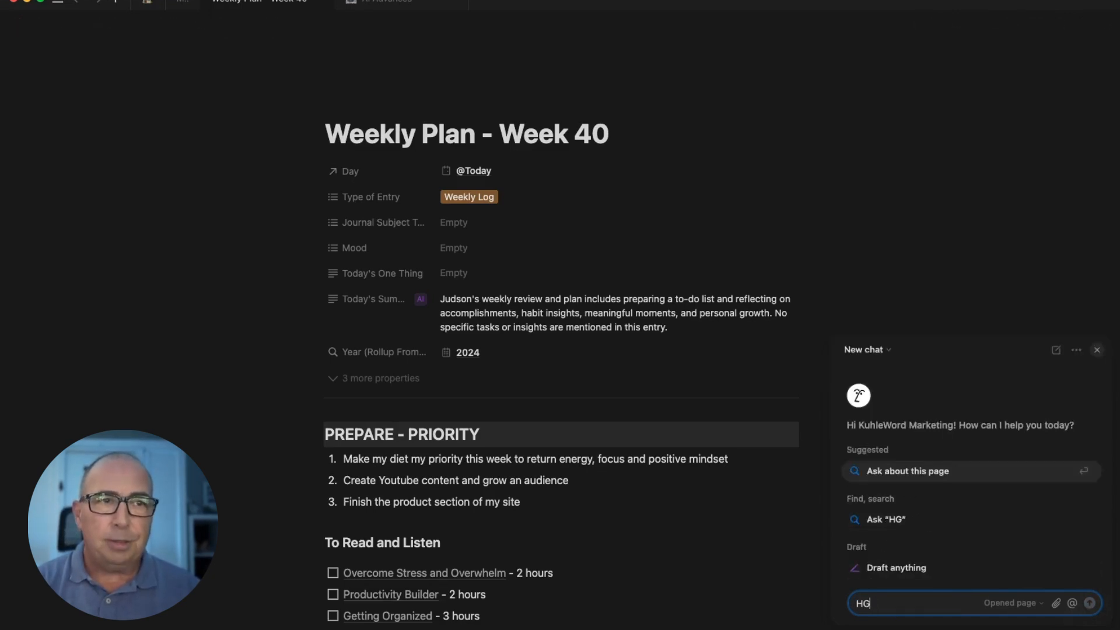
pyautogui.press('BackSpace')
pyautogui.write('elp me build a detailed plan with checklist items for this week based on this page and')
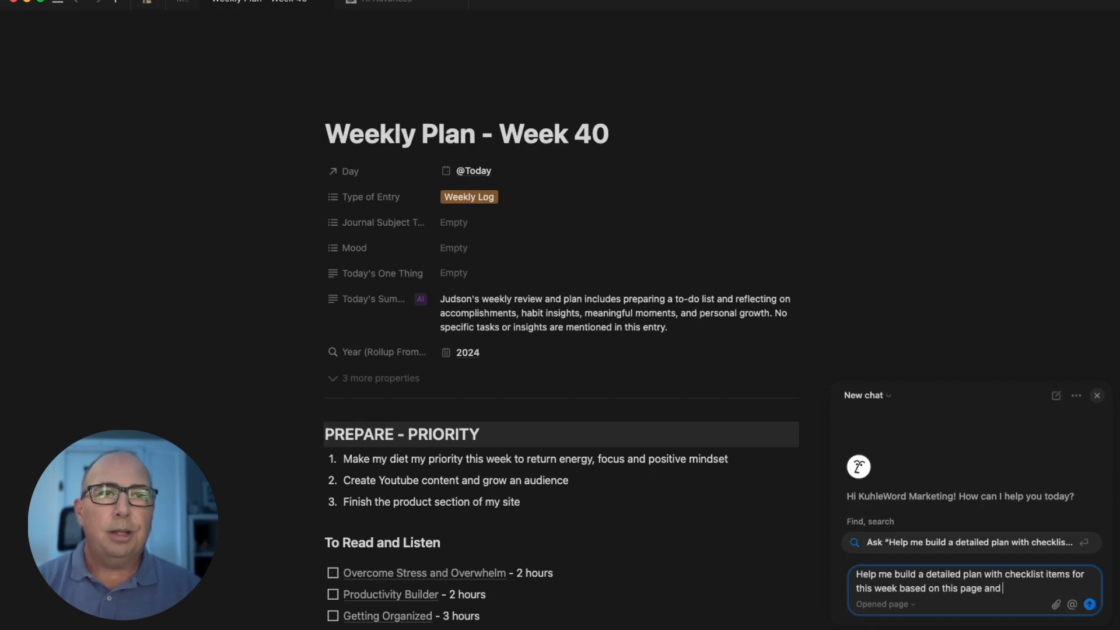
pyautogui.write(' the items on t')
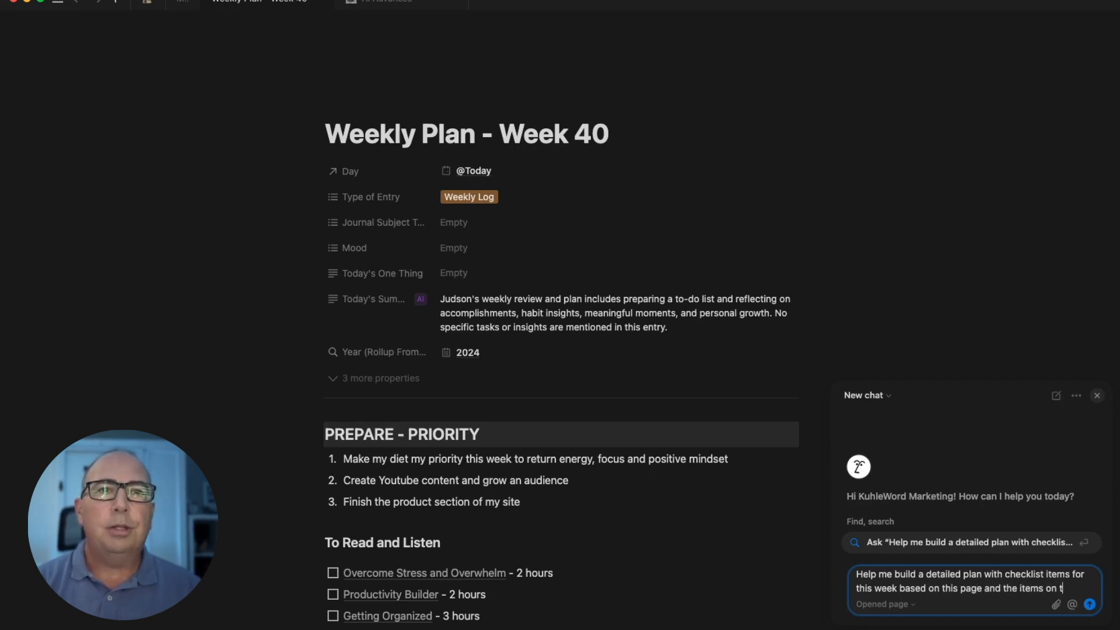
pyautogui.write('t')
pyautogui.press('Return')
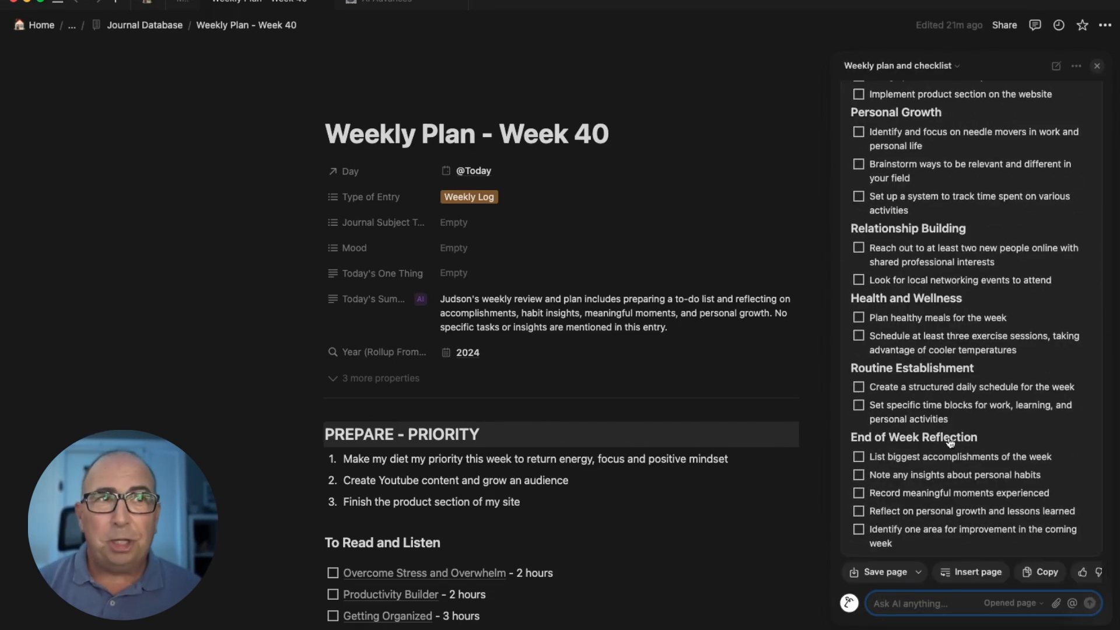
# Review the generated weekly plan from Priority Focus Areas to End of Week Reflection, and close the AI chat
pyautogui.scroll(10, 949, 442)
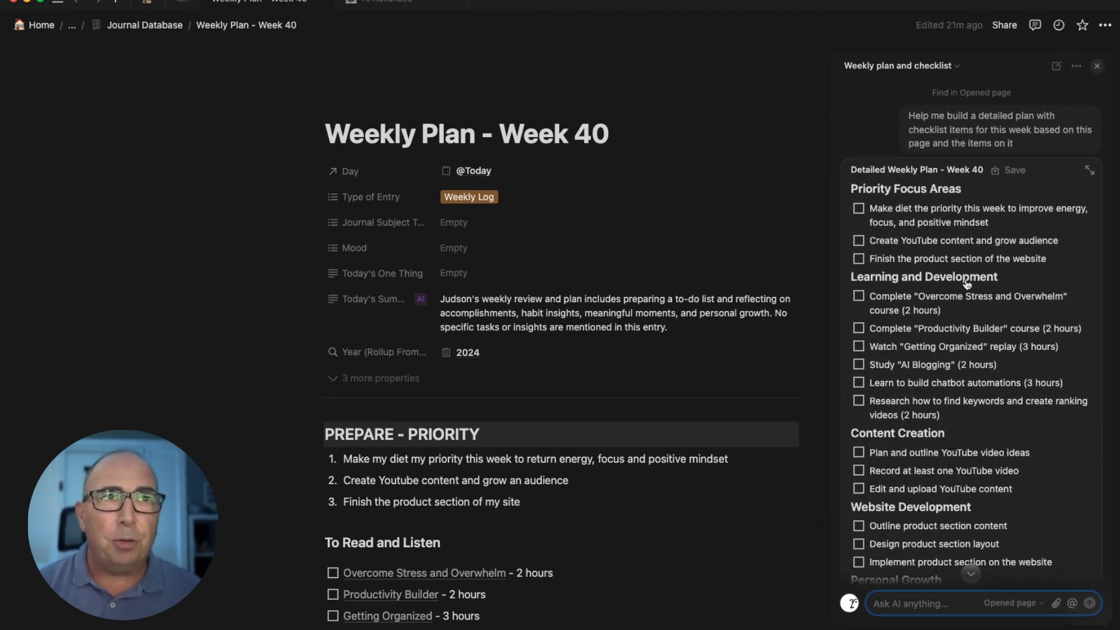
pyautogui.scroll(-5, 956, 280)
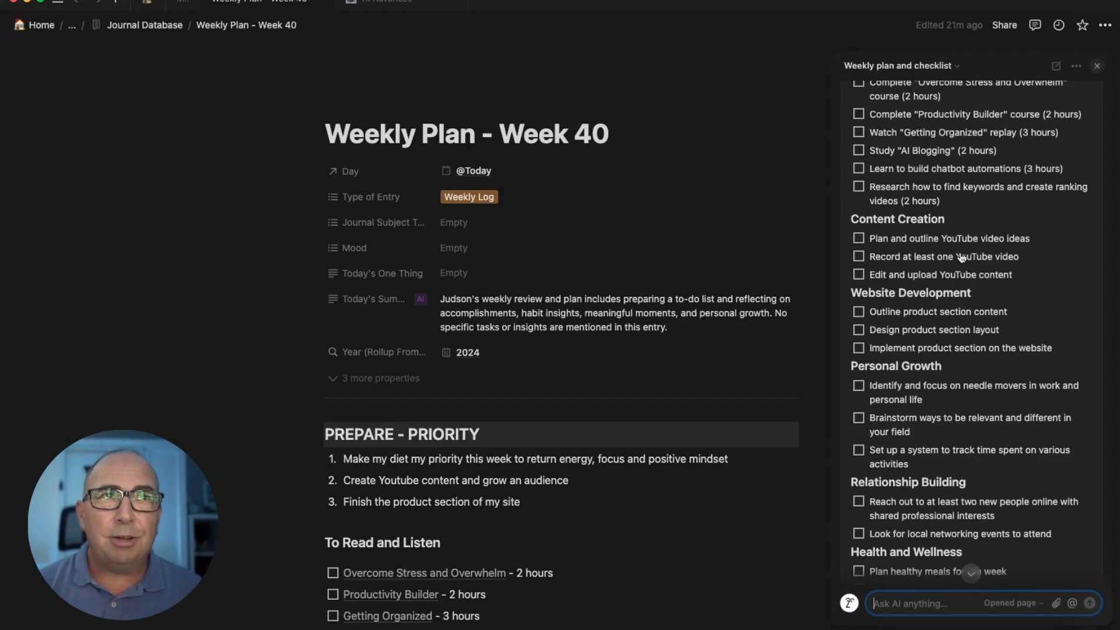
pyautogui.scroll(-3, 959, 292)
pyautogui.scroll(-3, 959, 295)
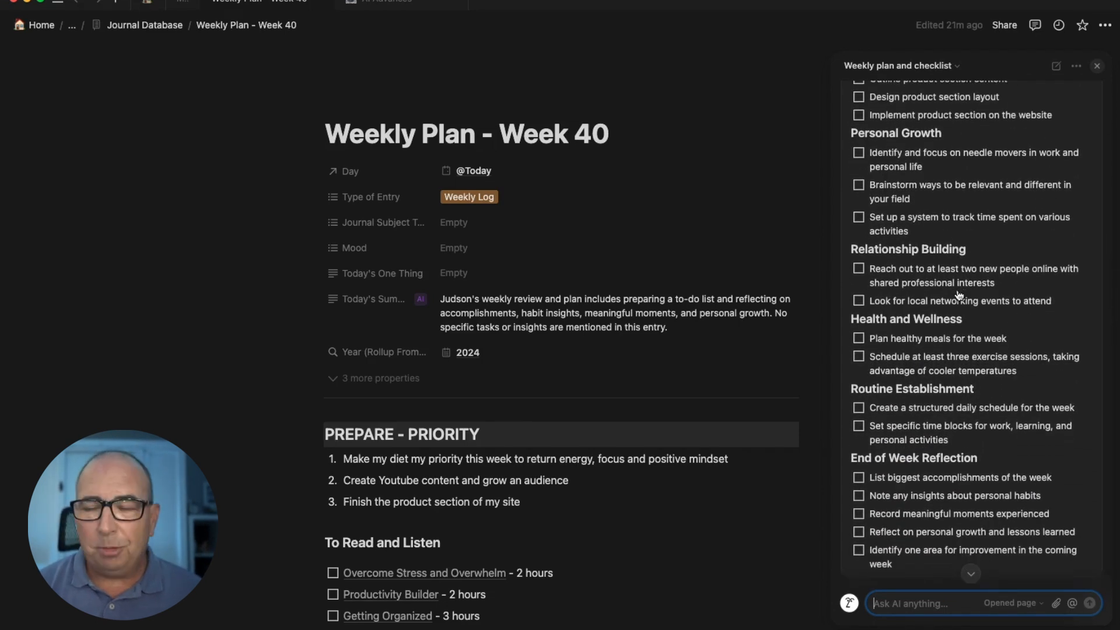
pyautogui.scroll(-1, 959, 295)
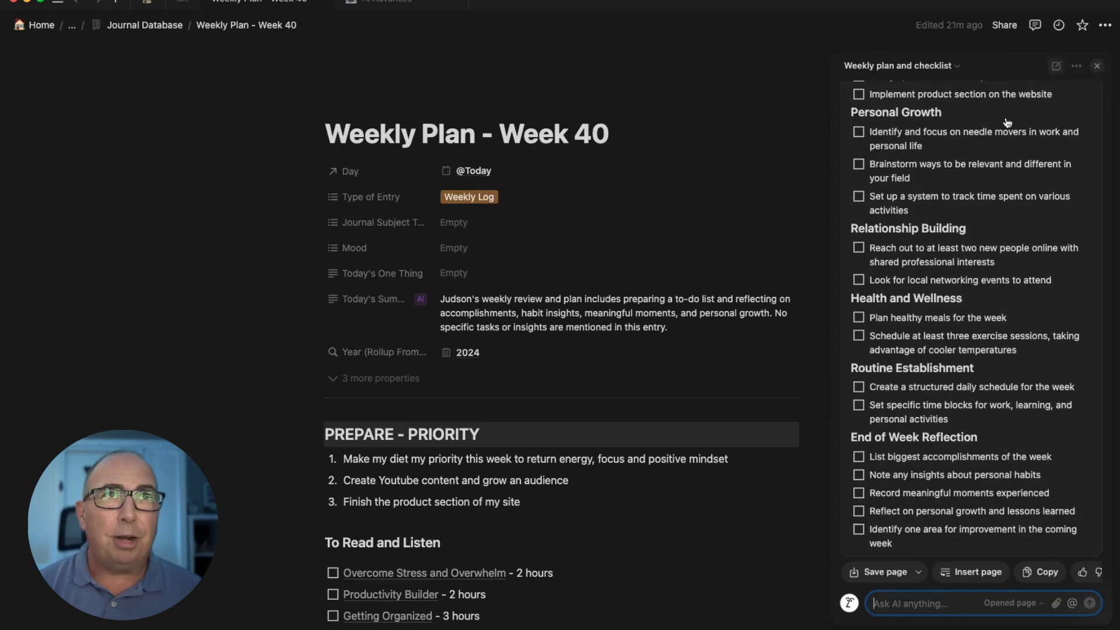
pyautogui.click(1096, 65)
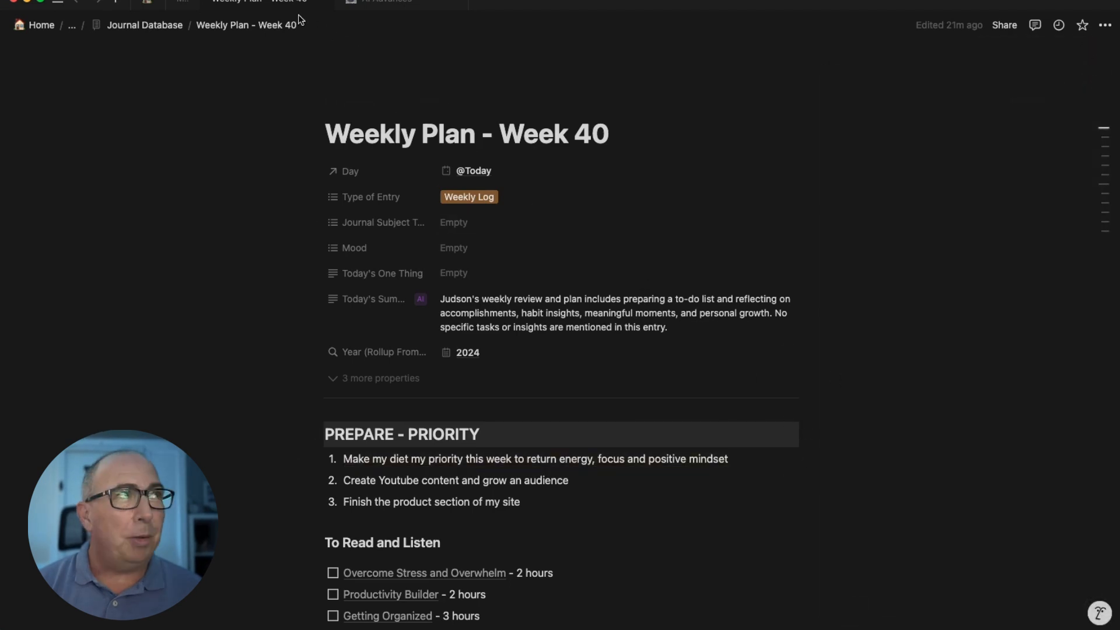
# Open the Week 40 detailed schedule through Priorities on the Home page and read through its daily checklists, including the diet plan items
pyautogui.click(144, 3)
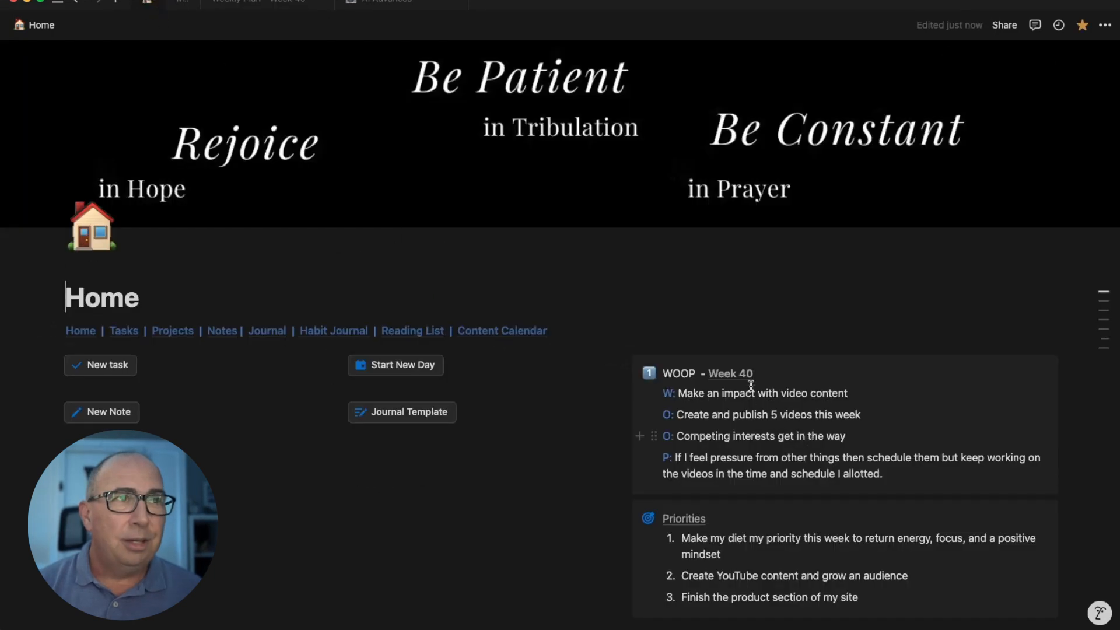
pyautogui.click(686, 518)
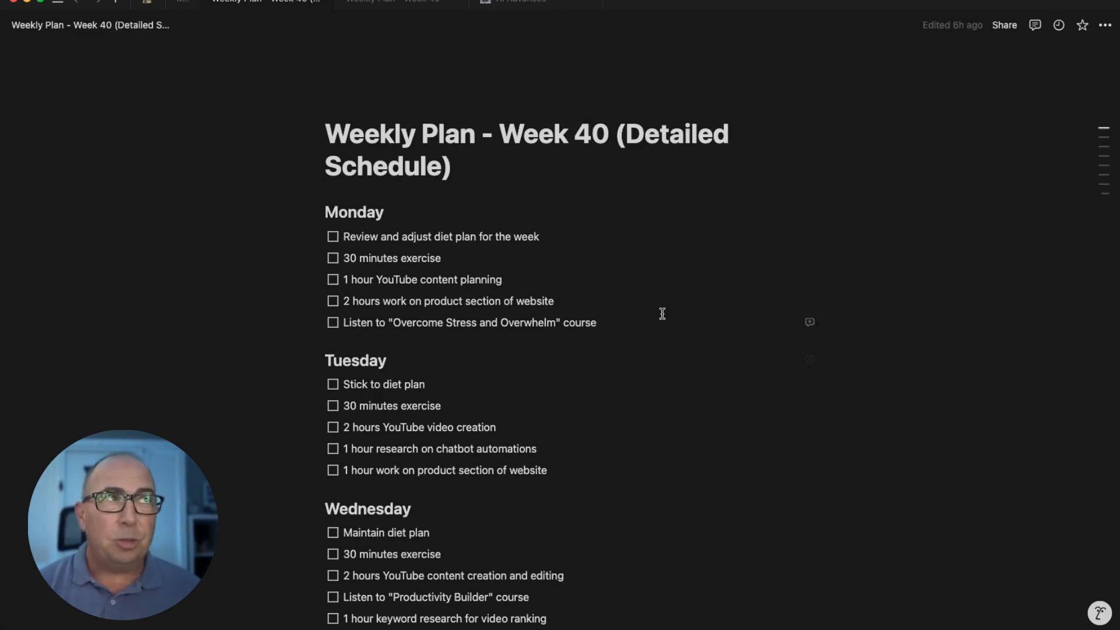
pyautogui.scroll(-3, 660, 313)
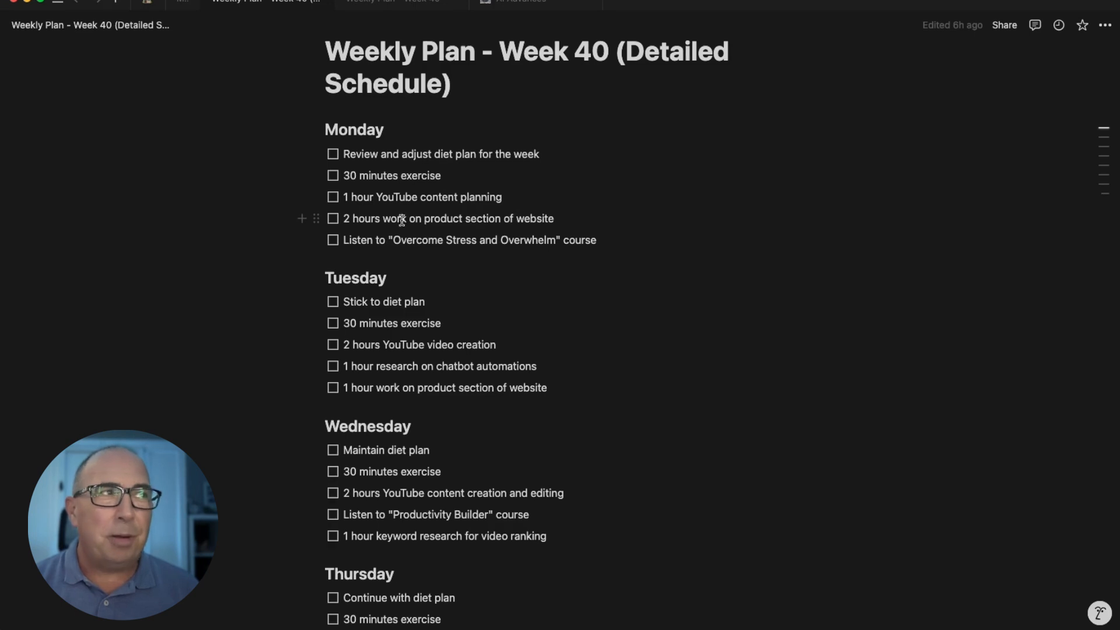
pyautogui.scroll(-1, 476, 239)
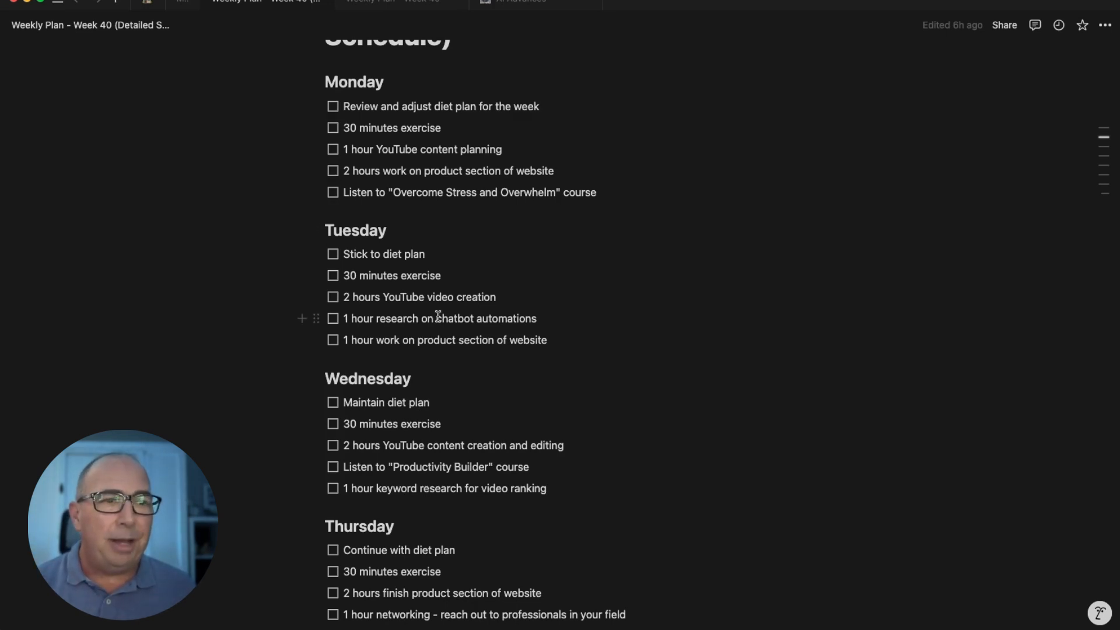
pyautogui.scroll(-5, 438, 315)
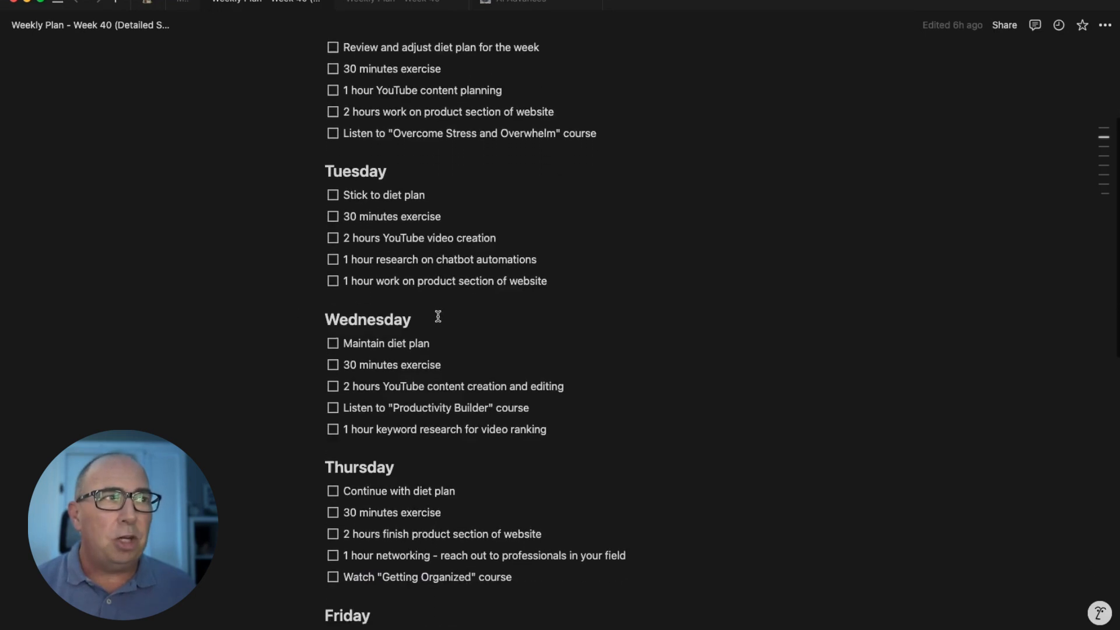
pyautogui.scroll(-3, 437, 316)
pyautogui.scroll(4, 438, 315)
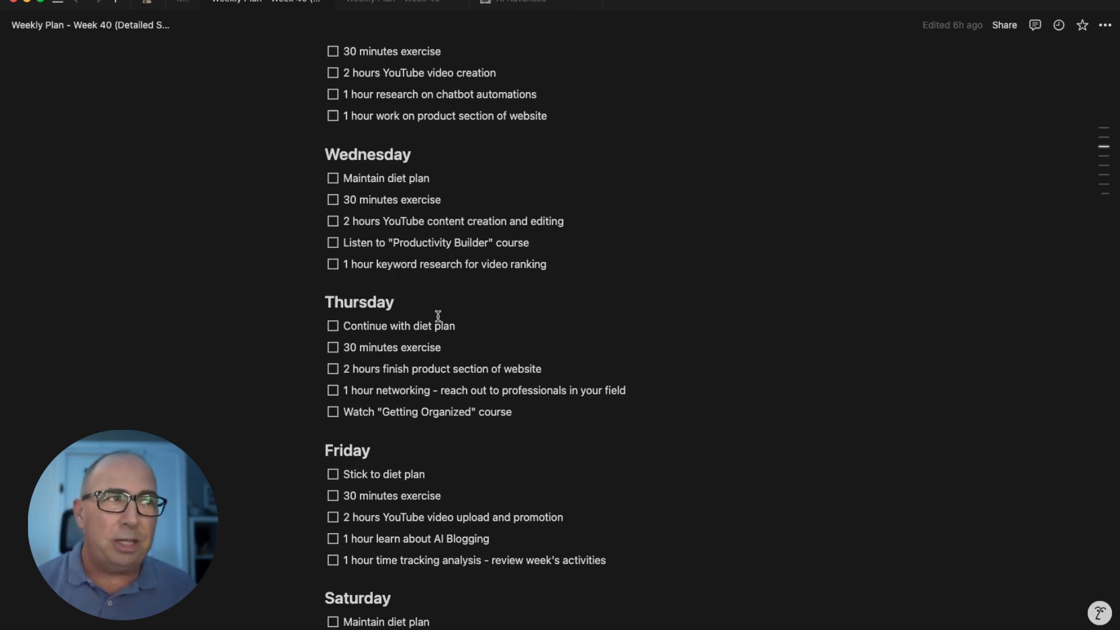
pyautogui.scroll(-4, 438, 315)
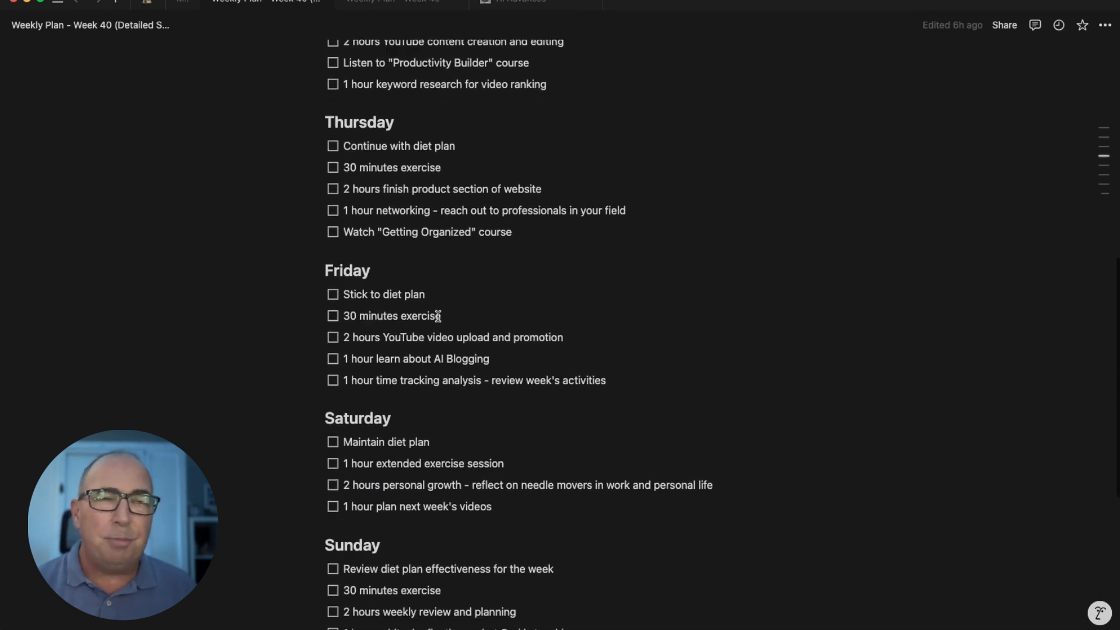
pyautogui.scroll(-1, 438, 316)
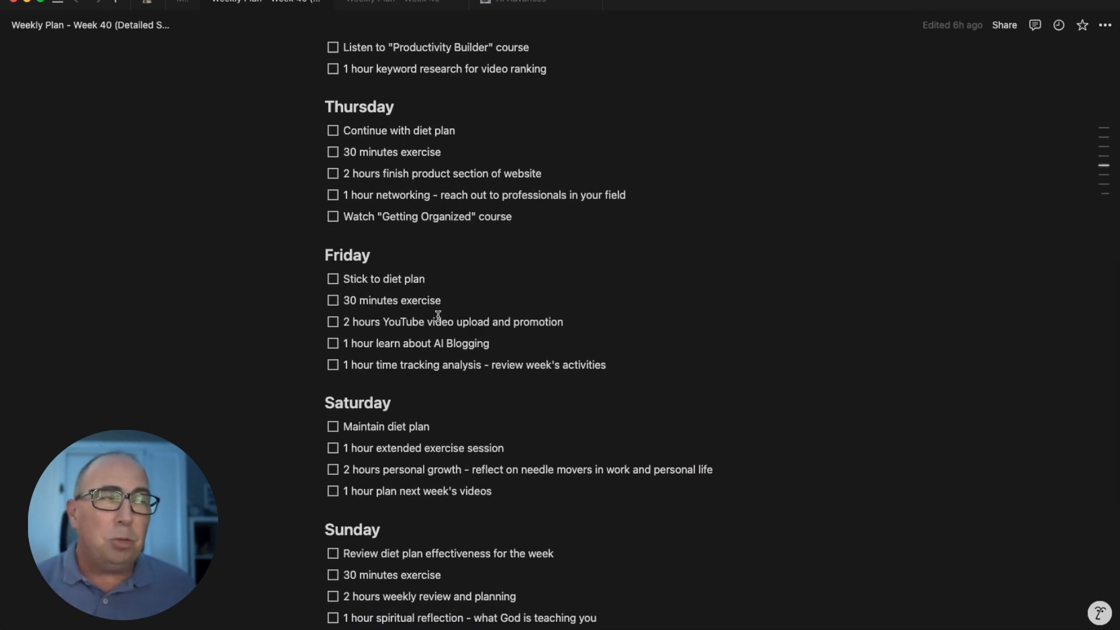
pyautogui.scroll(5, 435, 283)
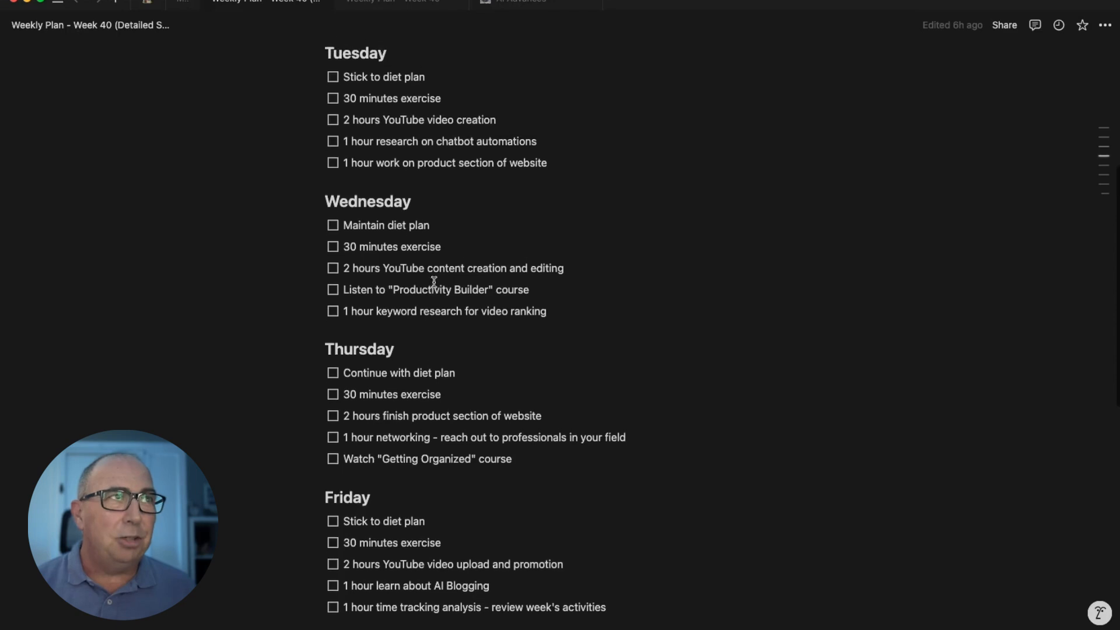
pyautogui.moveTo(438, 226); pyautogui.dragTo(343, 225)
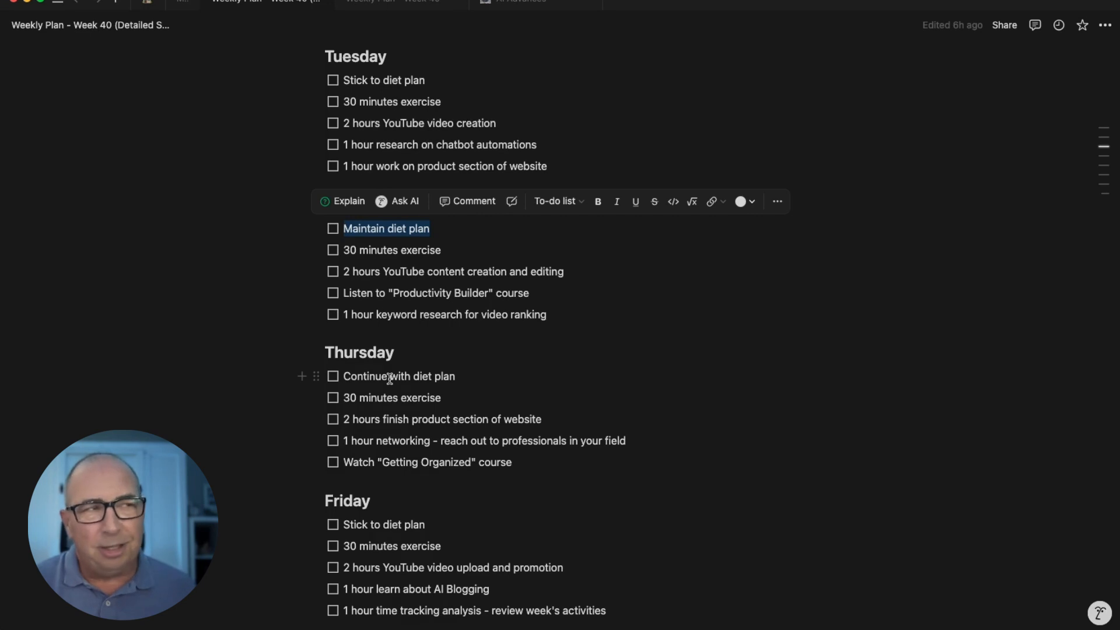
pyautogui.scroll(-3, 390, 379)
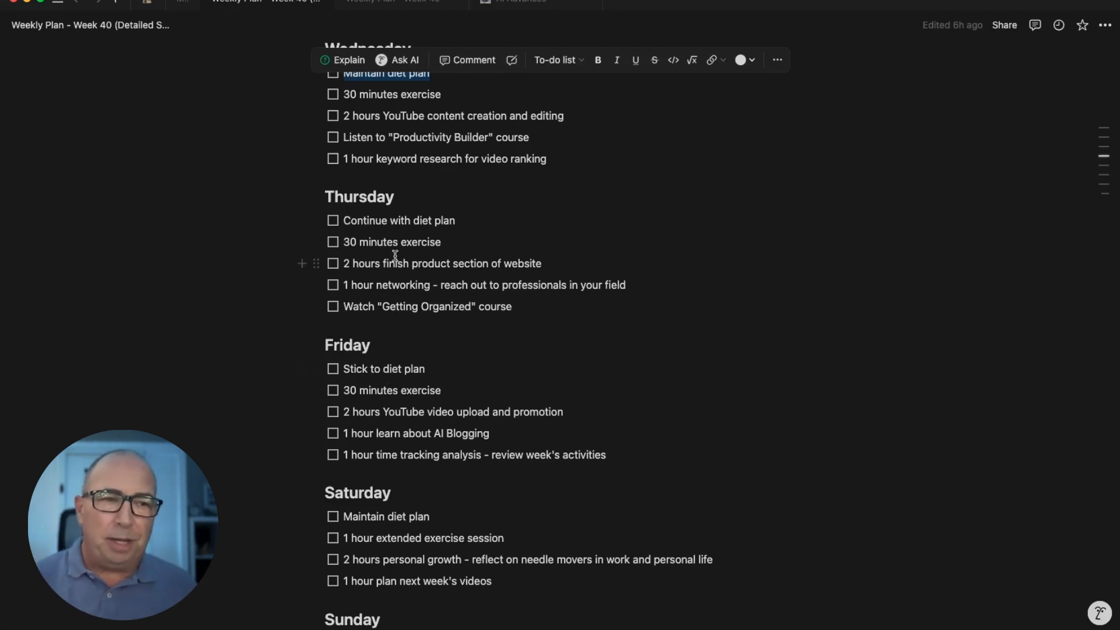
# Return to the Weekly Plan - Week 40 page, look over its sections and have a new AI chat find the action items
pyautogui.click(324, 1)
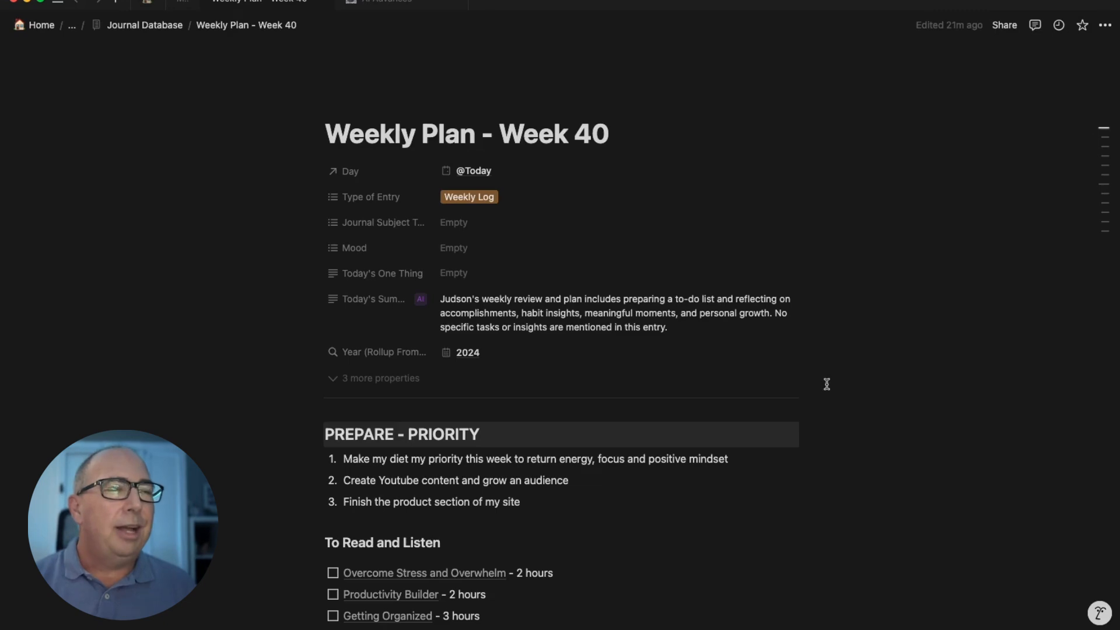
pyautogui.scroll(-10, 639, 383)
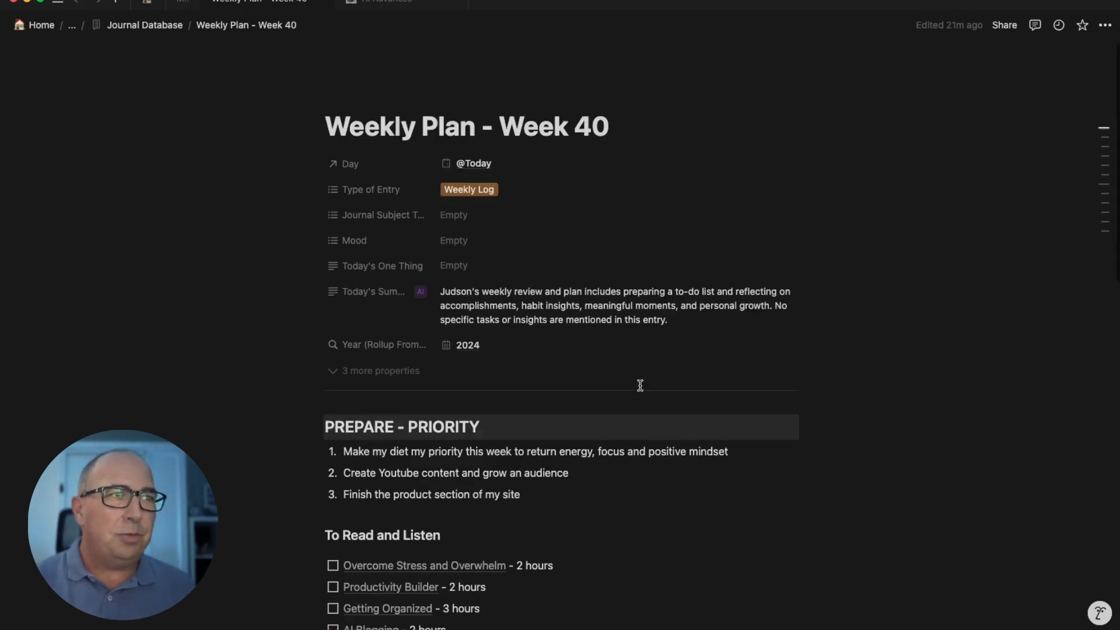
pyautogui.scroll(-5, 639, 383)
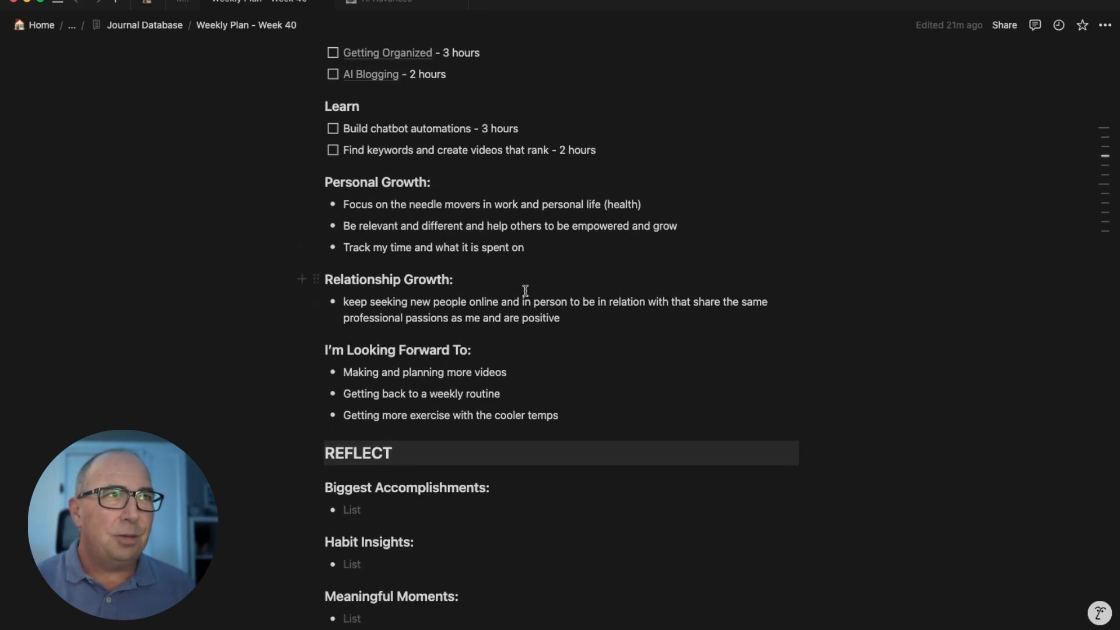
pyautogui.scroll(-2, 524, 289)
pyautogui.scroll(12, 525, 291)
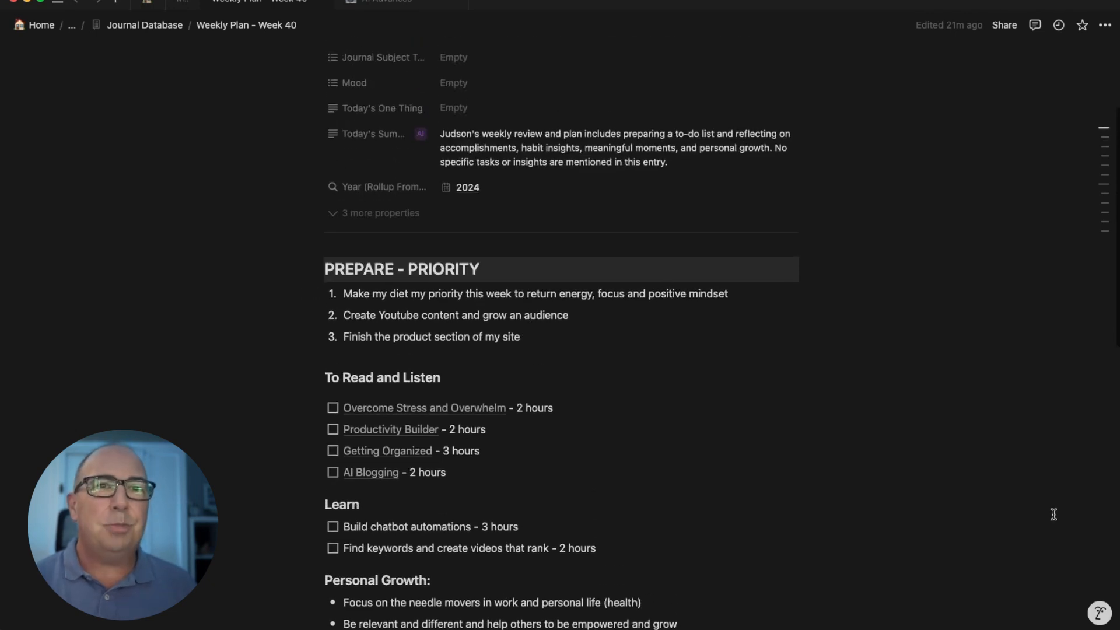
pyautogui.click(1099, 613)
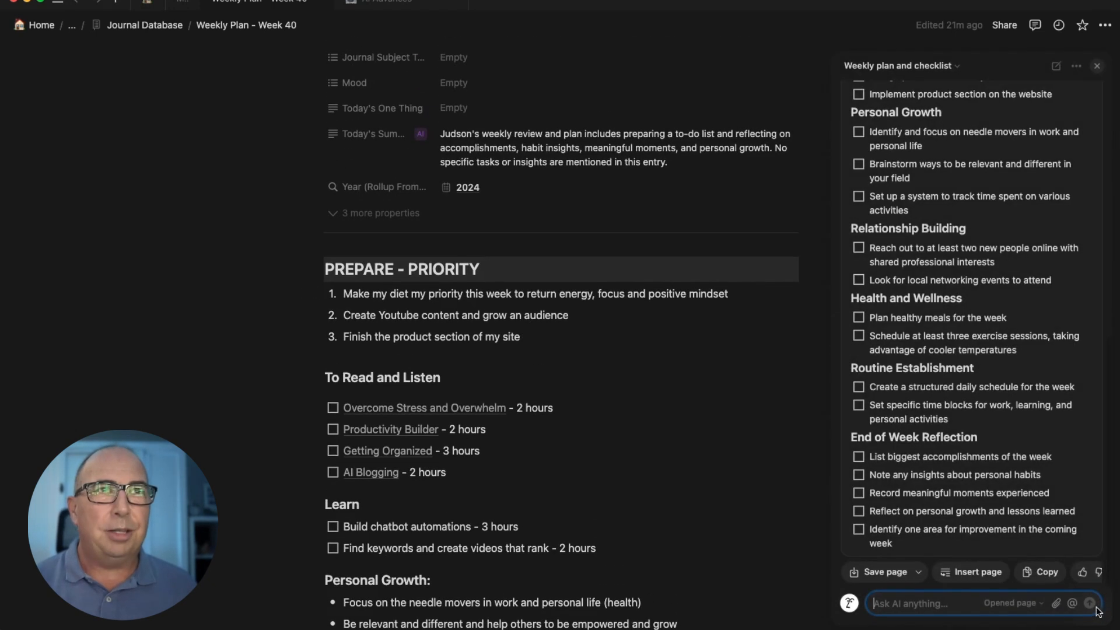
pyautogui.click(1055, 65)
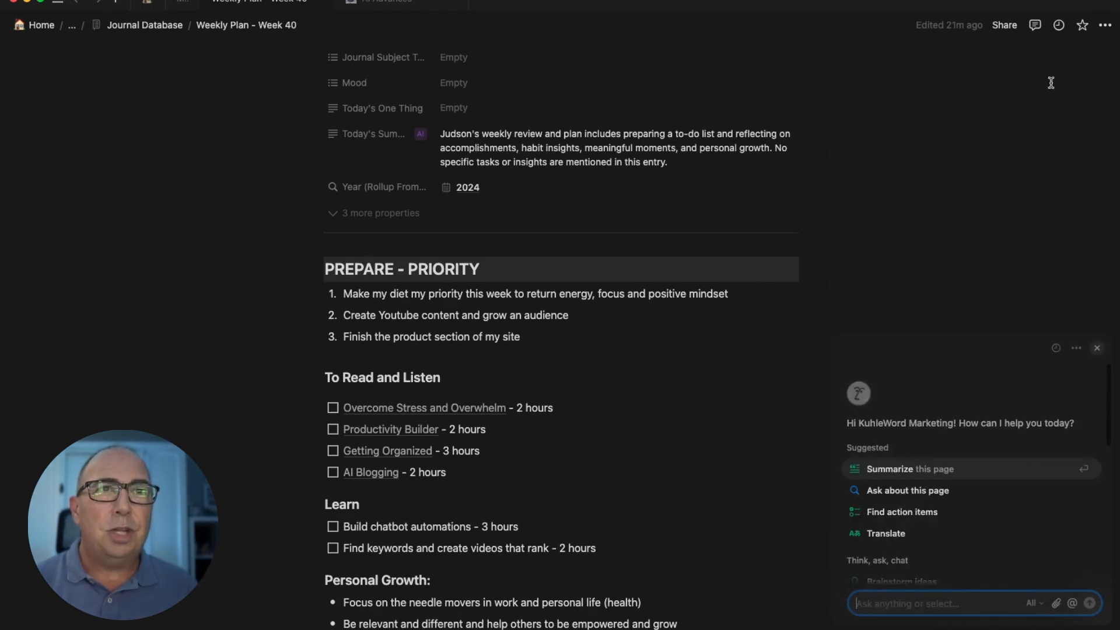
pyautogui.click(894, 517)
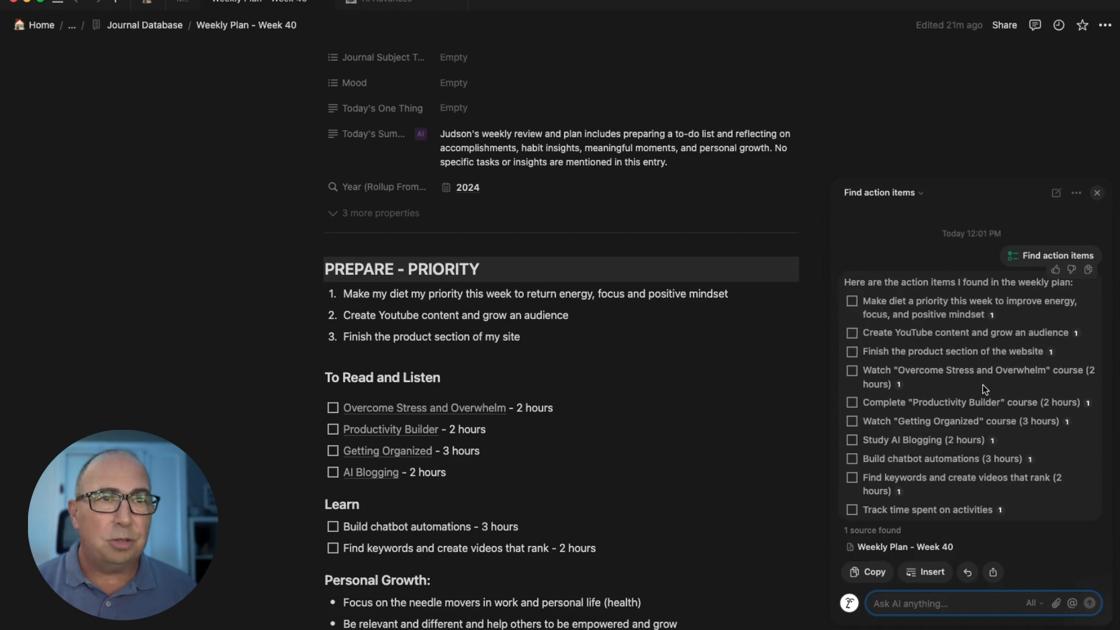
pyautogui.click(1097, 193)
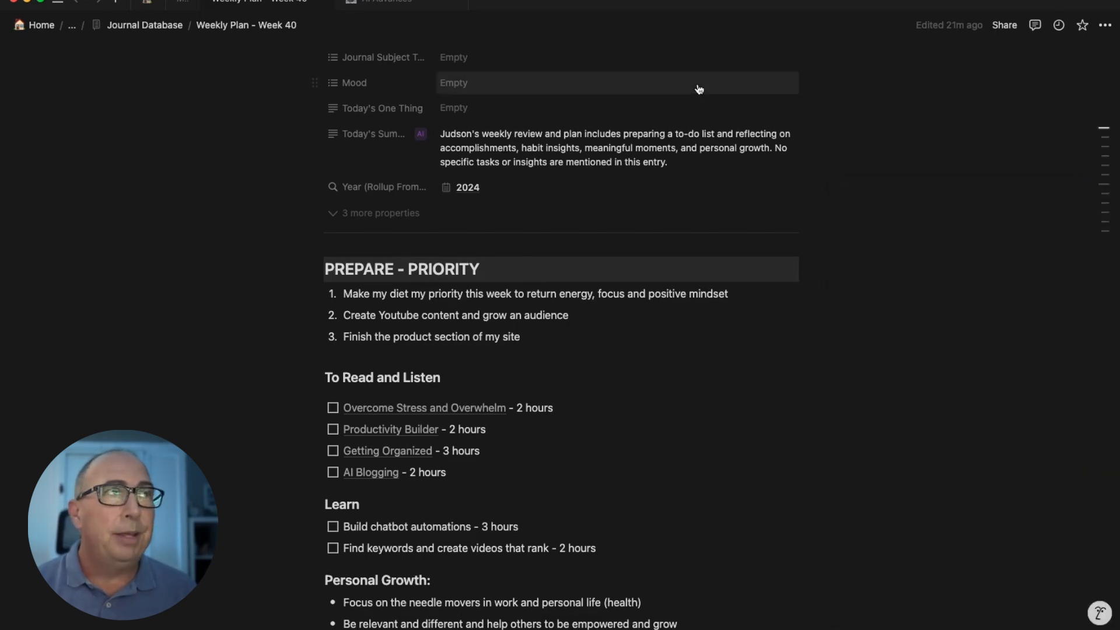
# Look over the Home page, including the WOOP, Priorities and Daily Journal sections
pyautogui.click(151, 5)
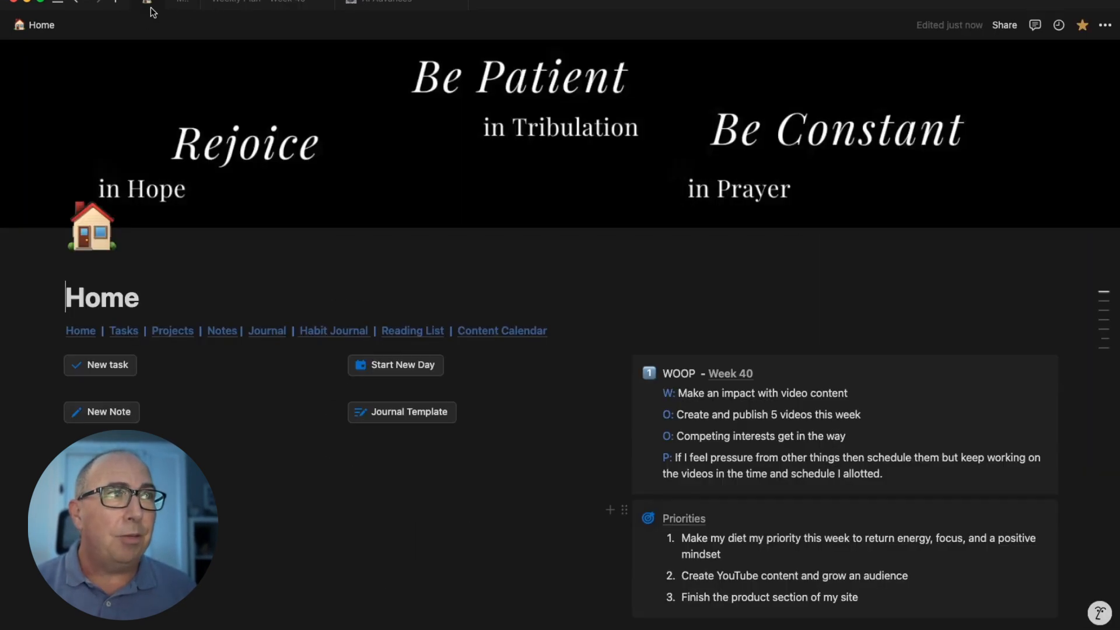
pyautogui.scroll(-5, 515, 395)
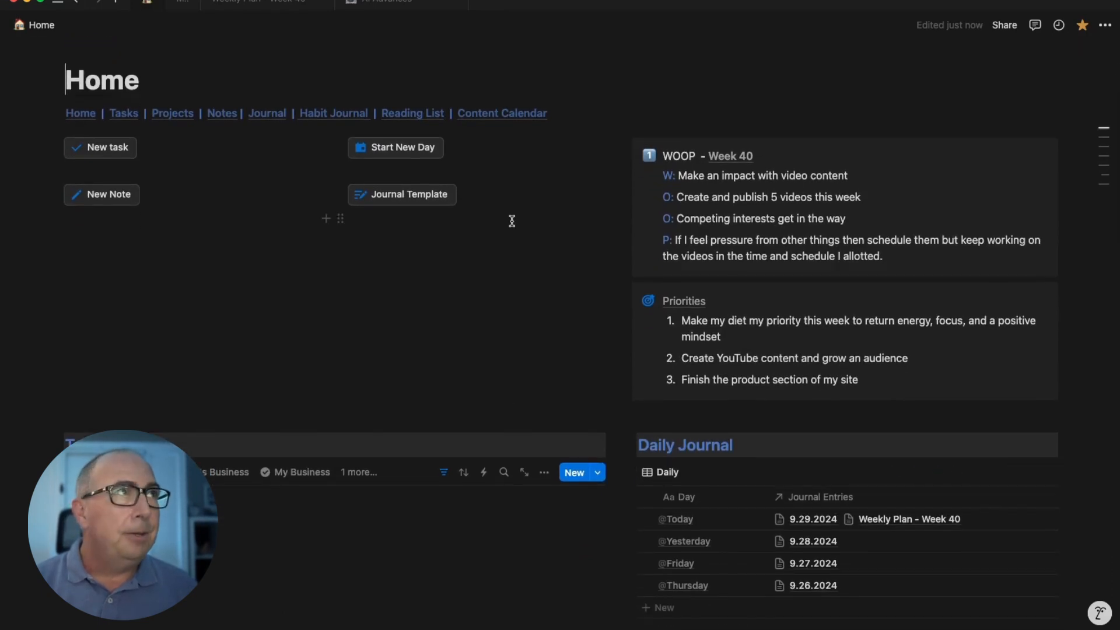
pyautogui.scroll(5, 408, 198)
# Open Day 22: Building a Routine of Prayer and Reflection from the Month 1 devotional page and read through its sections
pyautogui.click(174, 7)
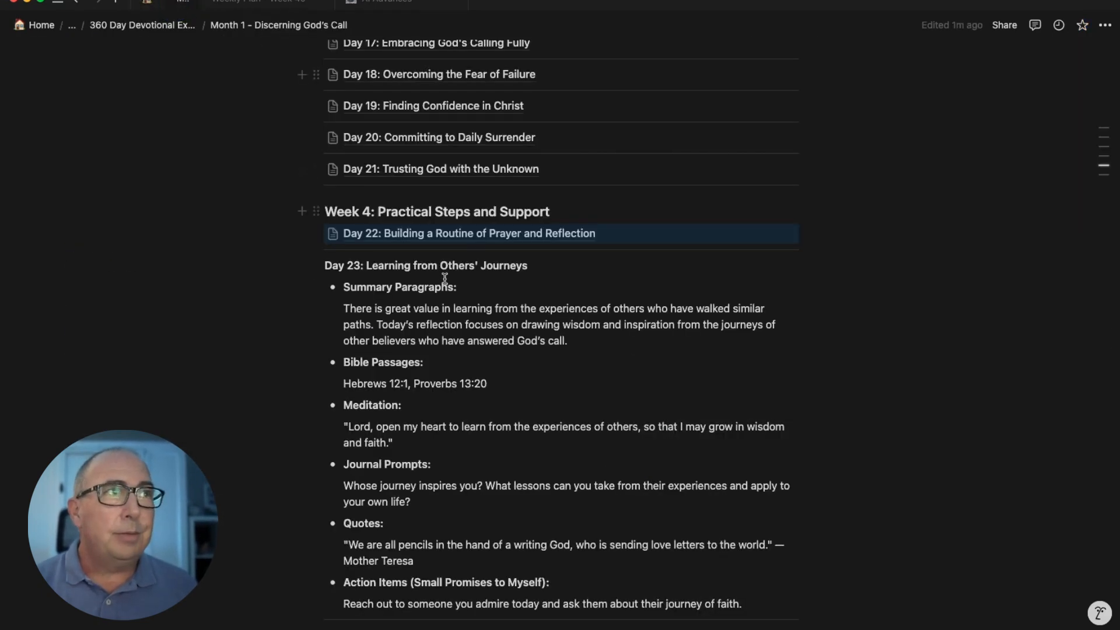
pyautogui.moveTo(473, 239)
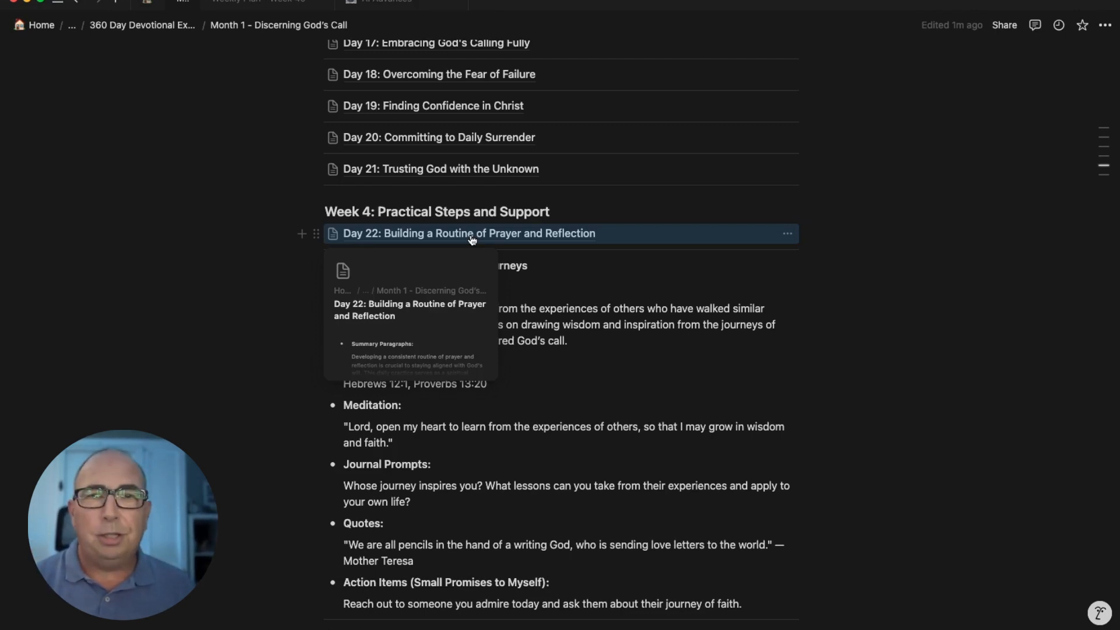
pyautogui.click(473, 236)
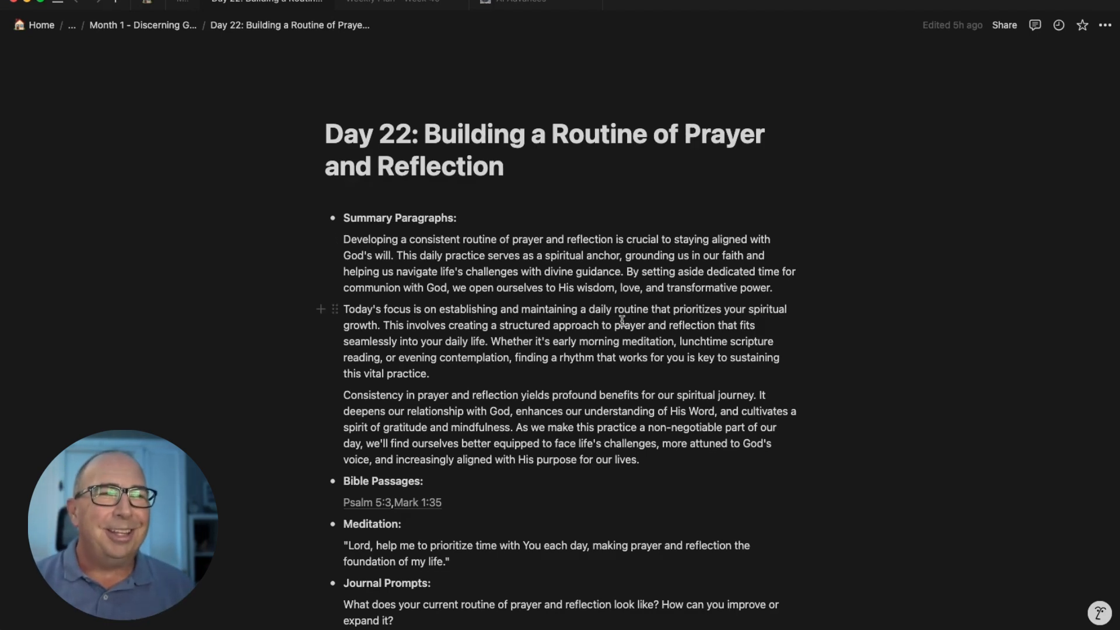
pyautogui.scroll(-5, 621, 321)
pyautogui.scroll(5, 620, 320)
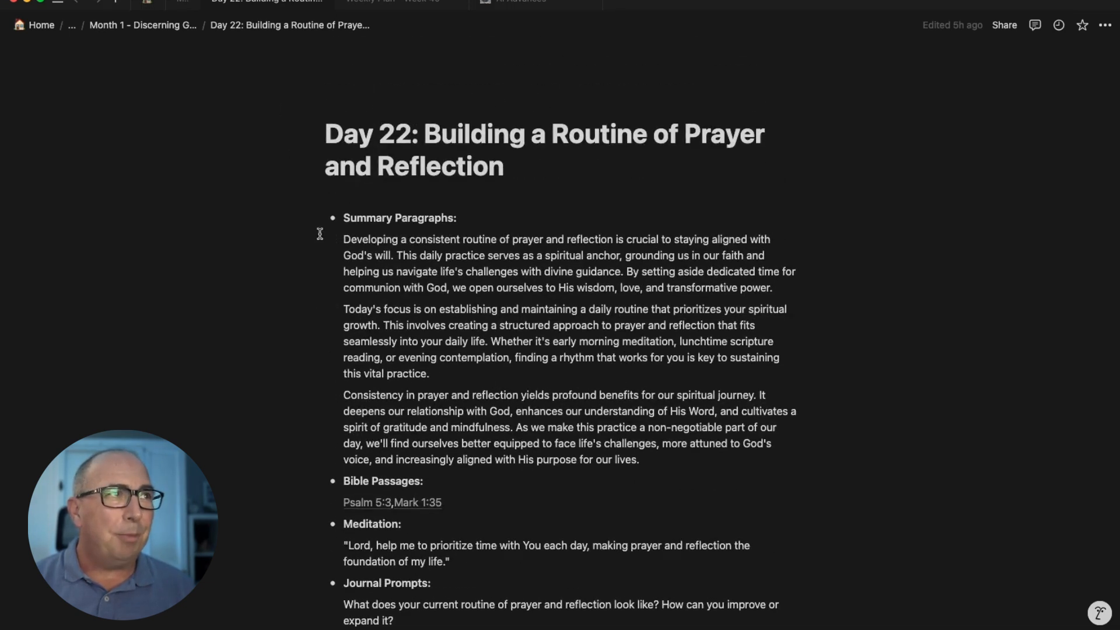
pyautogui.scroll(-5, 480, 365)
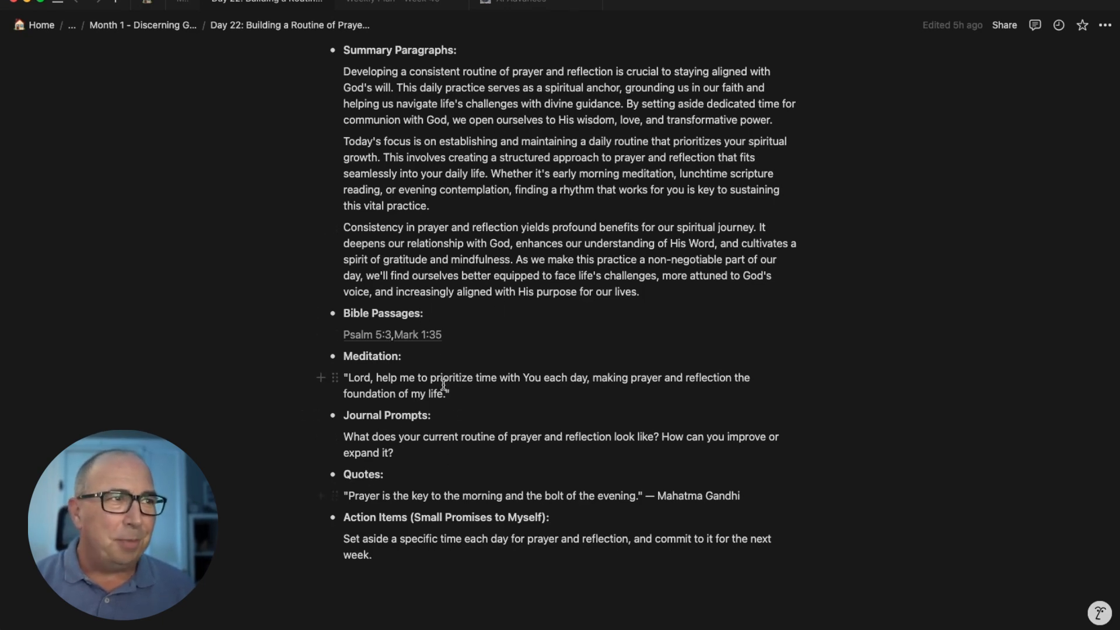
pyautogui.scroll(-3, 465, 455)
pyautogui.scroll(5, 464, 455)
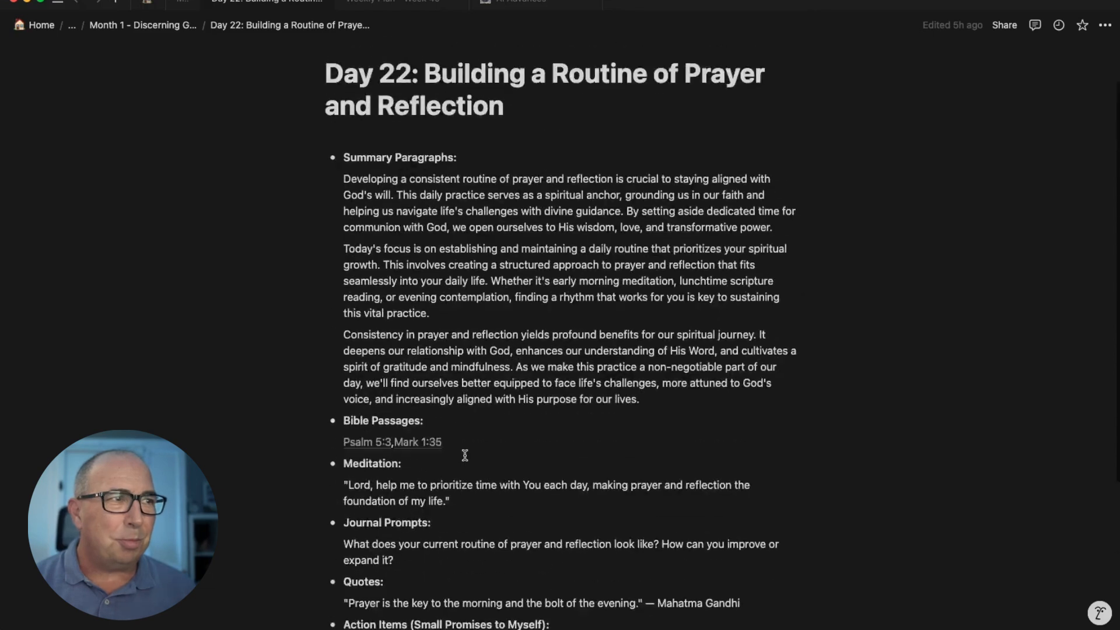
# Return to the Month 1 devotional page, open Day 21: Trusting God with the Unknown and read its journal and action item entries
pyautogui.click(143, 25)
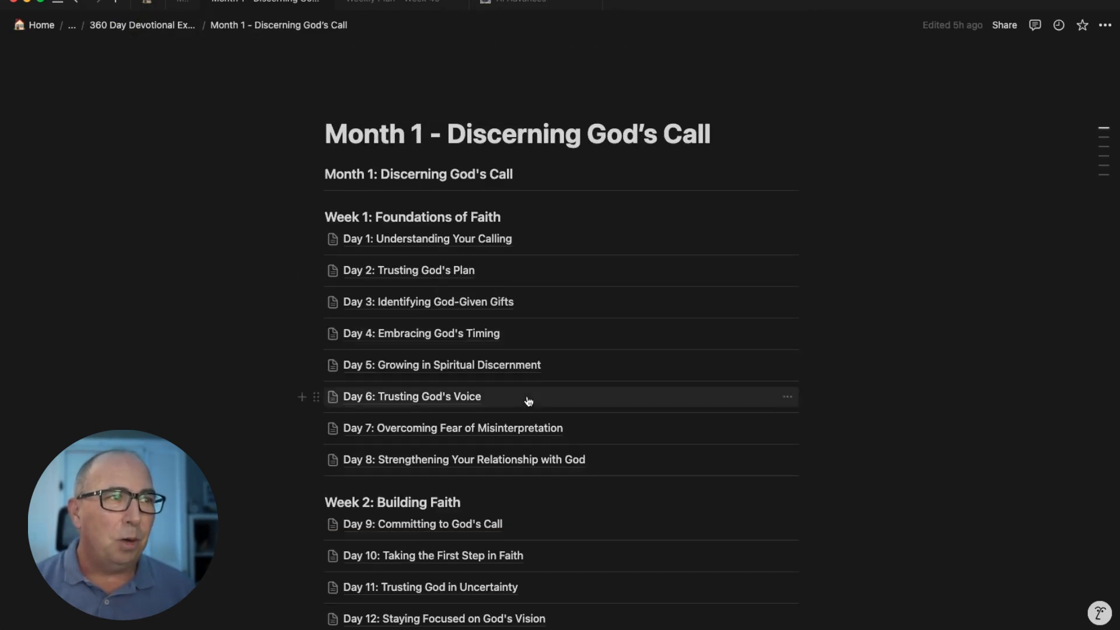
pyautogui.scroll(-10, 527, 398)
pyautogui.scroll(-5, 528, 400)
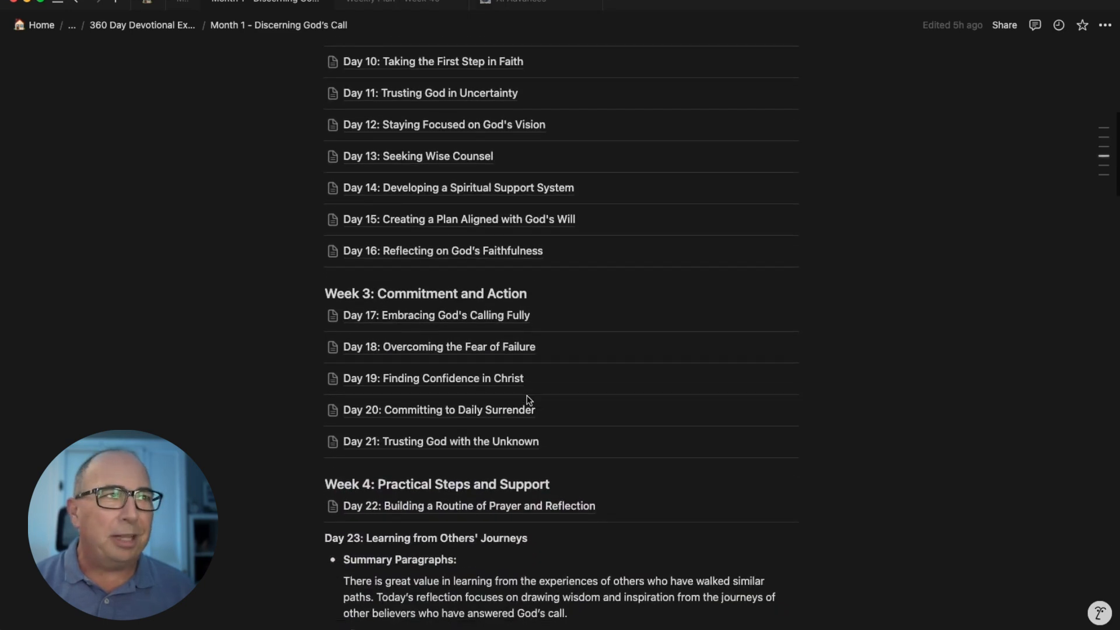
pyautogui.click(477, 442)
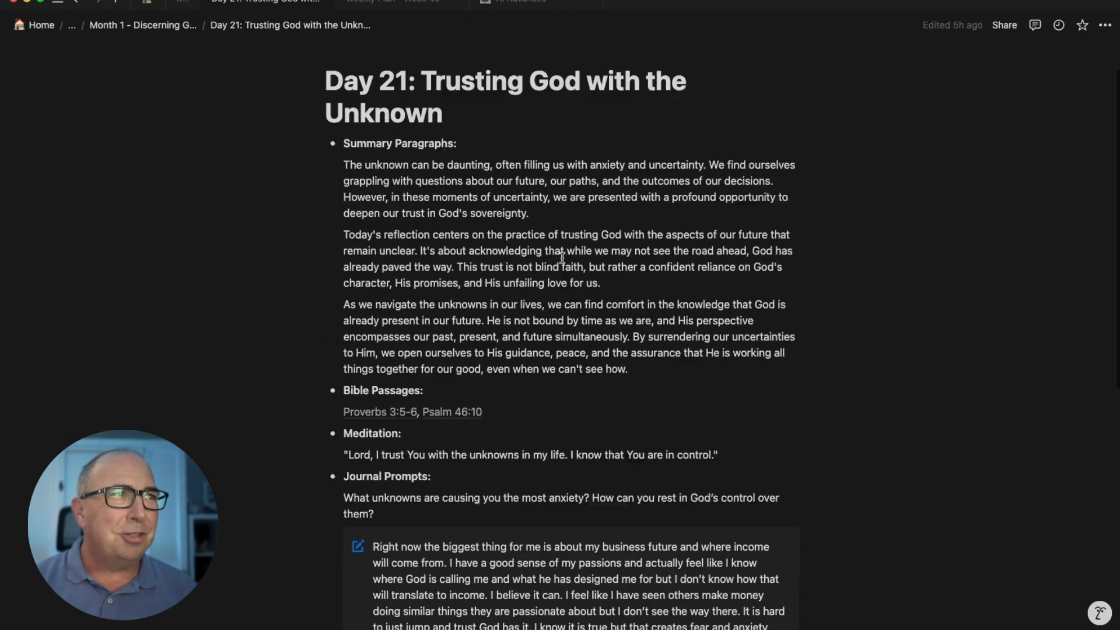
pyautogui.scroll(-3, 413, 499)
pyautogui.scroll(-5, 470, 493)
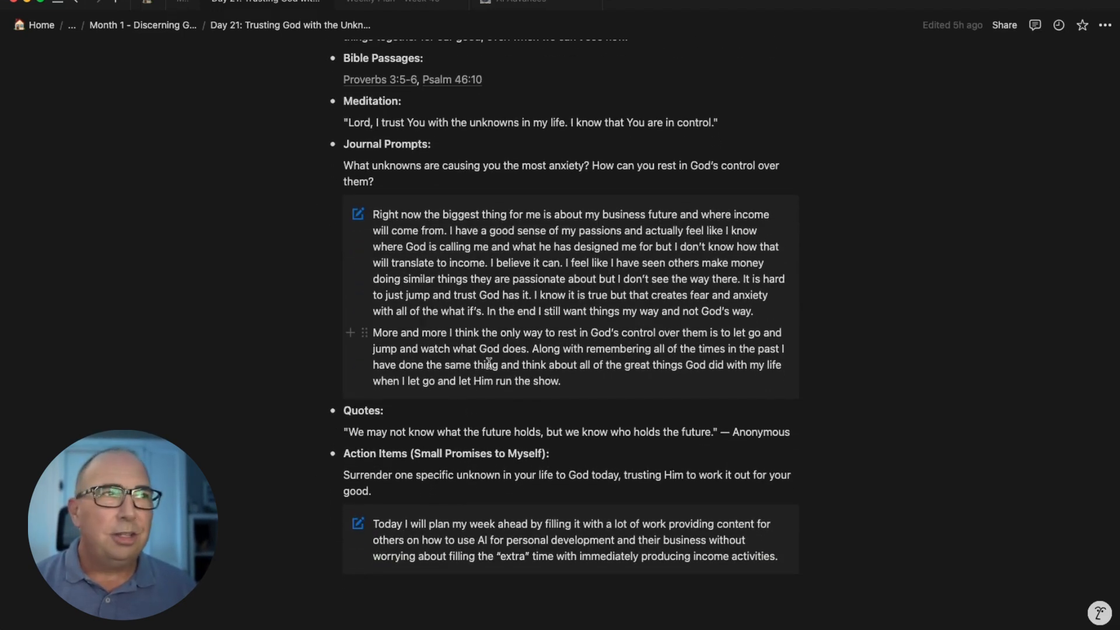
pyautogui.scroll(7, 489, 362)
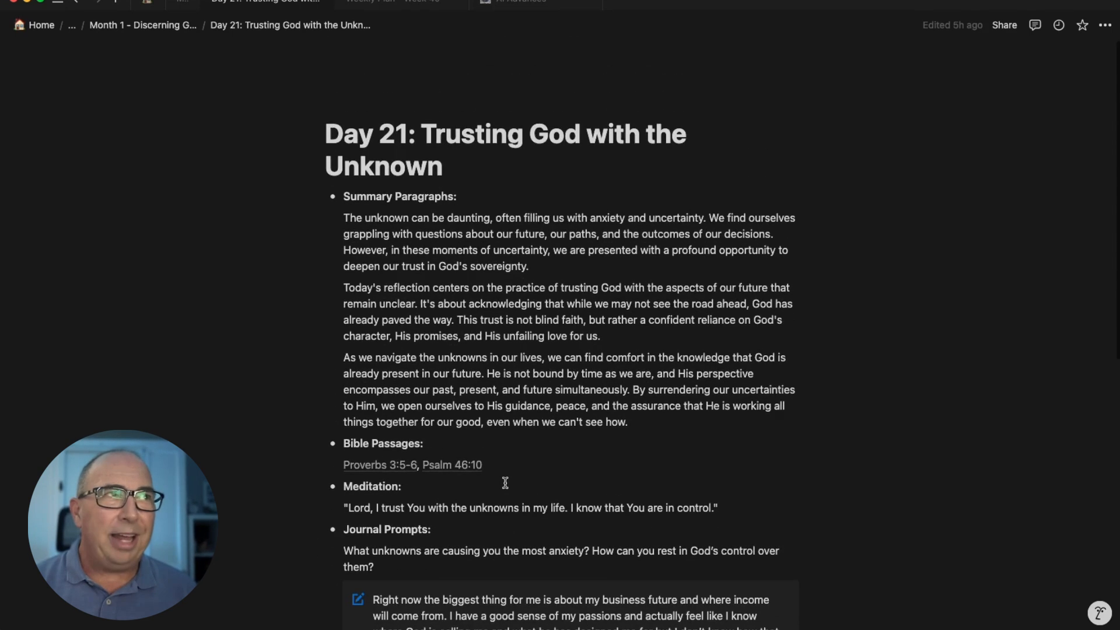
# Have the AI find the action items on the Day 21 page, compare them with the page, and close the chat
pyautogui.click(1100, 613)
pyautogui.click(906, 563)
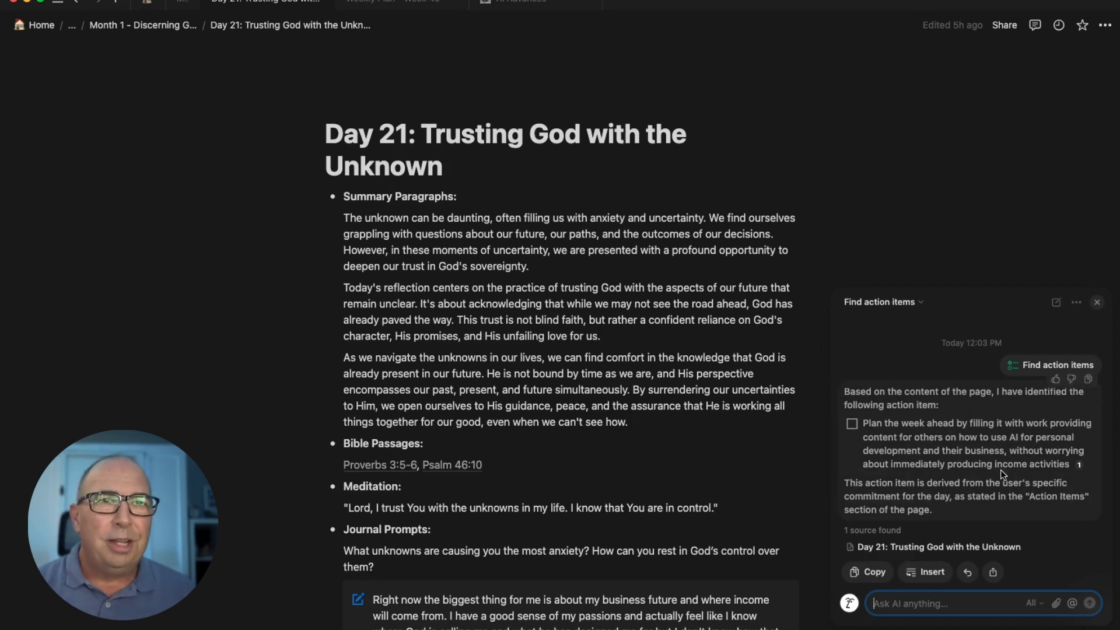
pyautogui.scroll(-3, 532, 462)
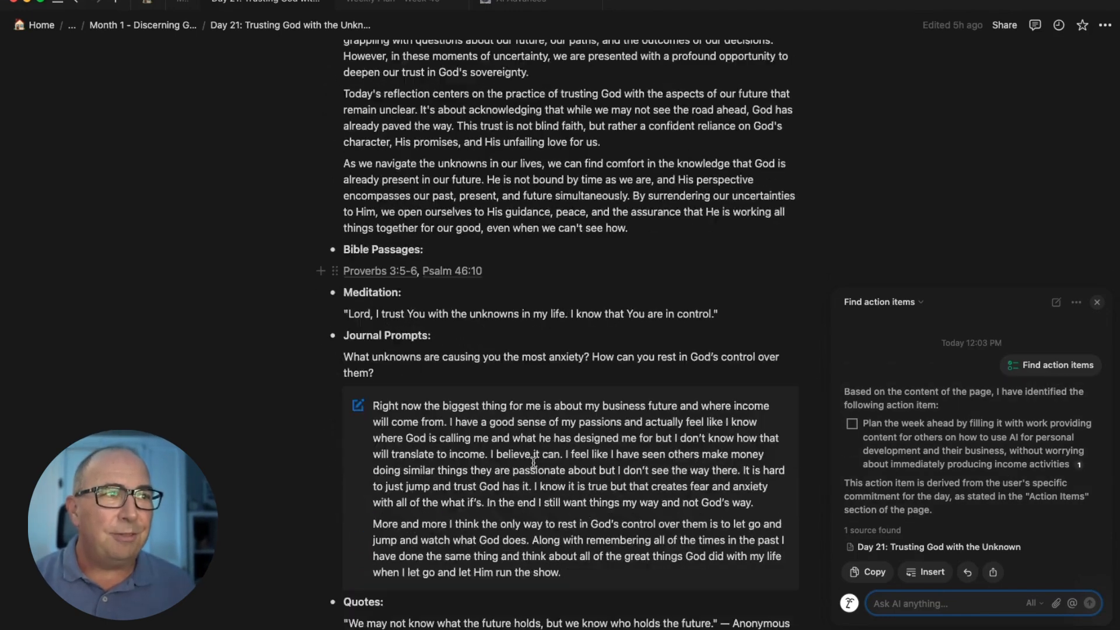
pyautogui.scroll(5, 516, 411)
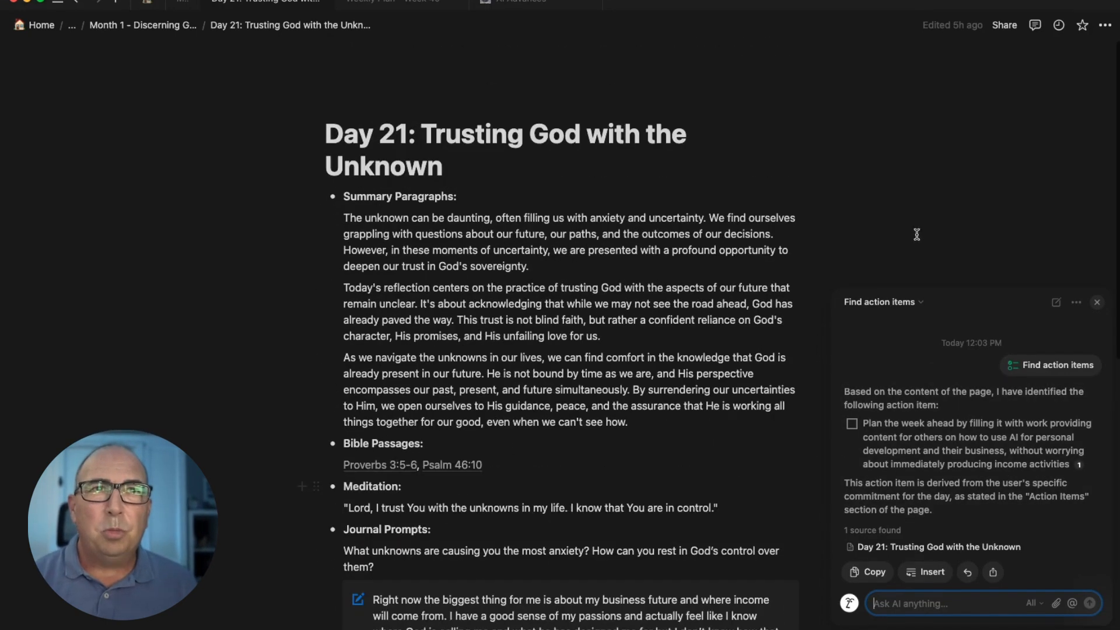
pyautogui.click(1098, 303)
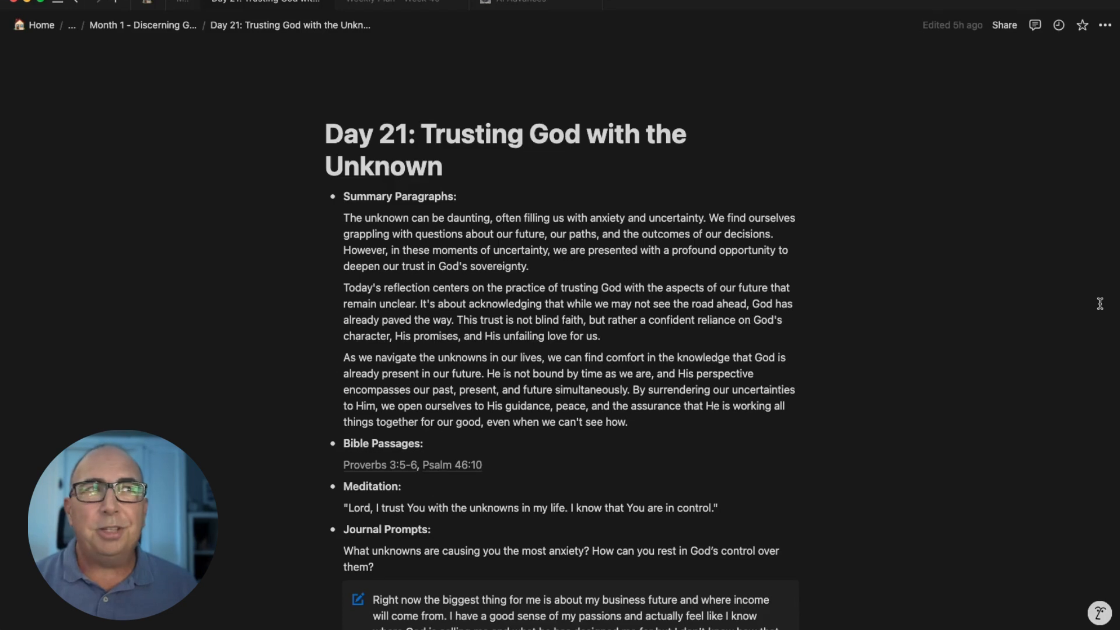
# Switch to the AI Advances project, close its AI chat, and view the tasks in the Timeline and Open Tasks views
pyautogui.click(320, 1)
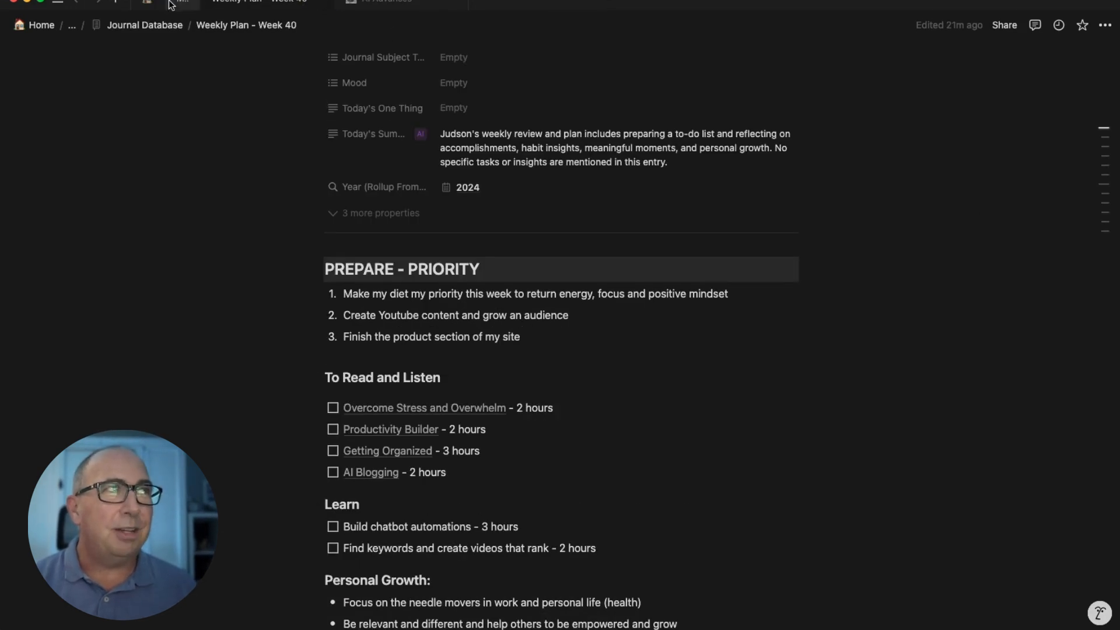
pyautogui.moveTo(171, 5)
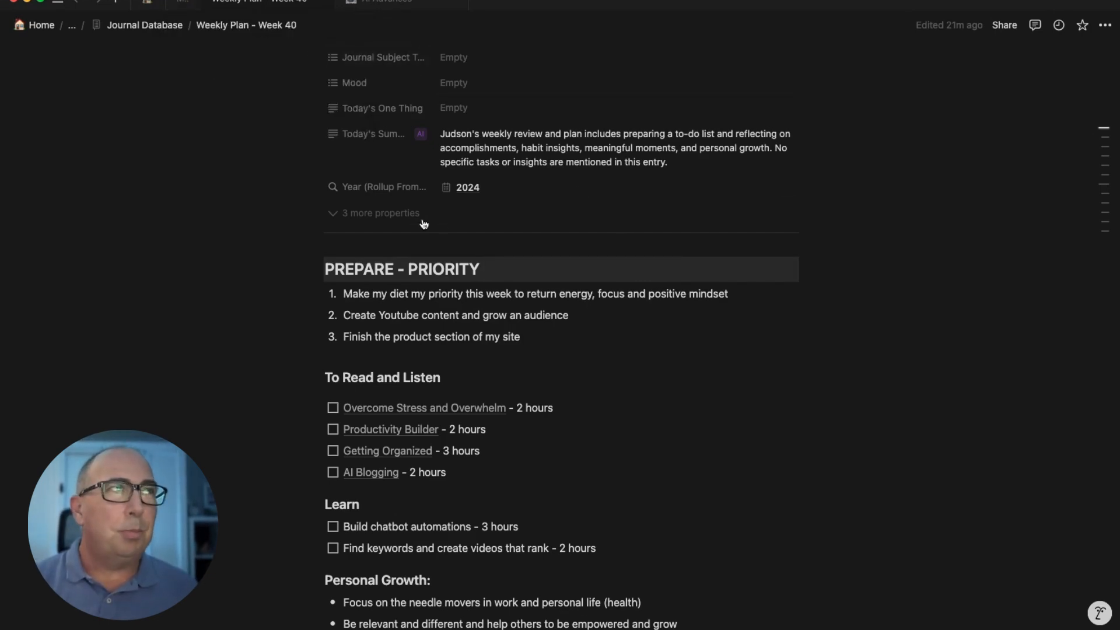
pyautogui.click(380, 3)
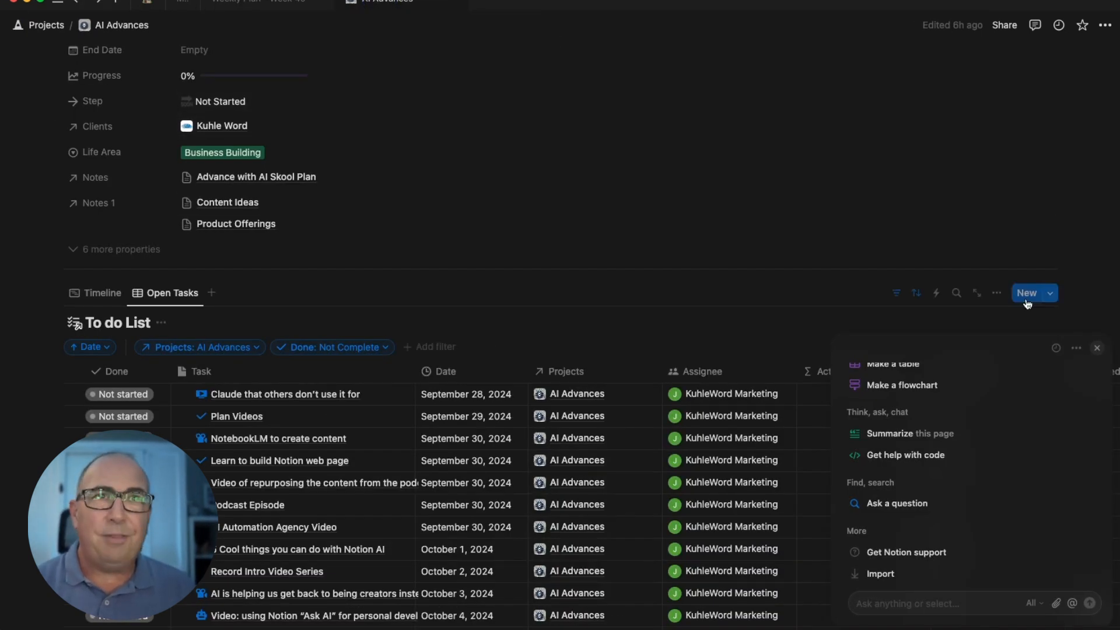
pyautogui.click(1100, 352)
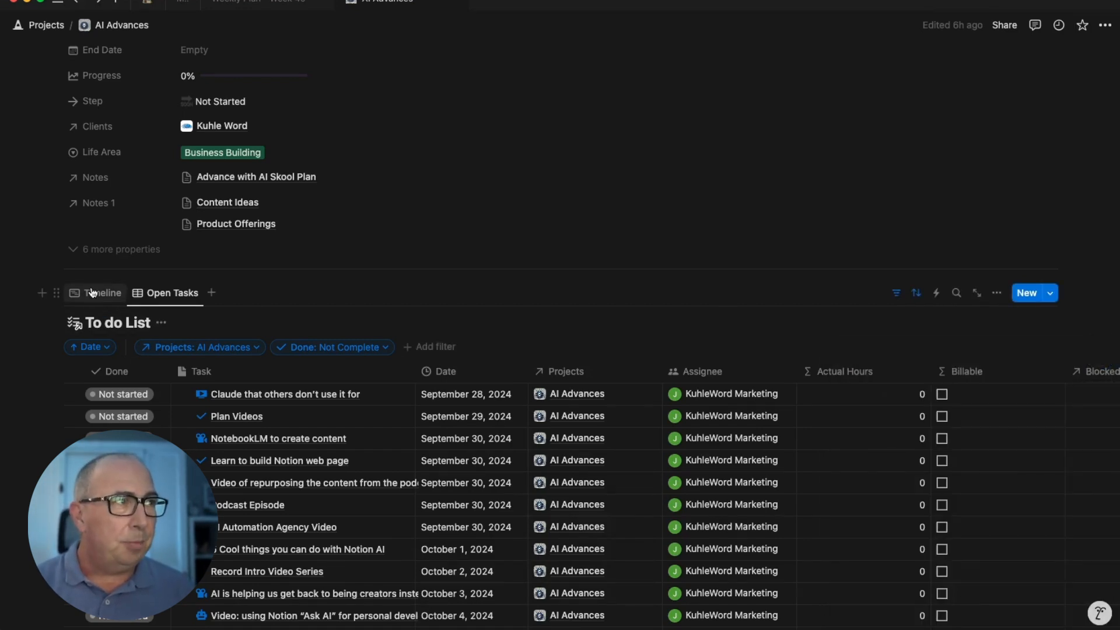
pyautogui.click(119, 294)
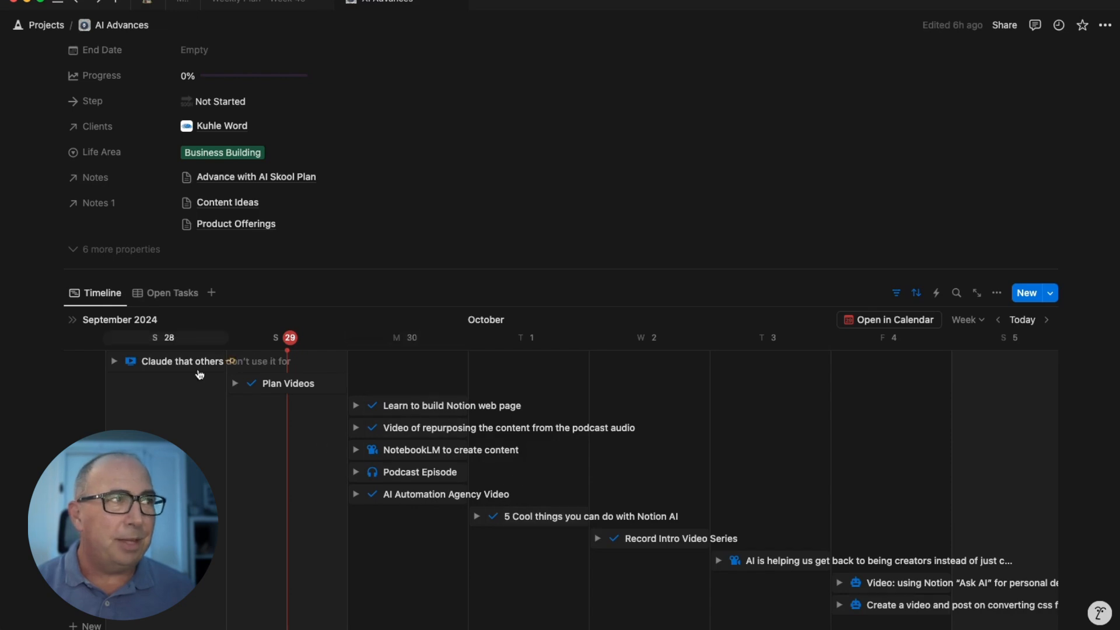
pyautogui.click(154, 292)
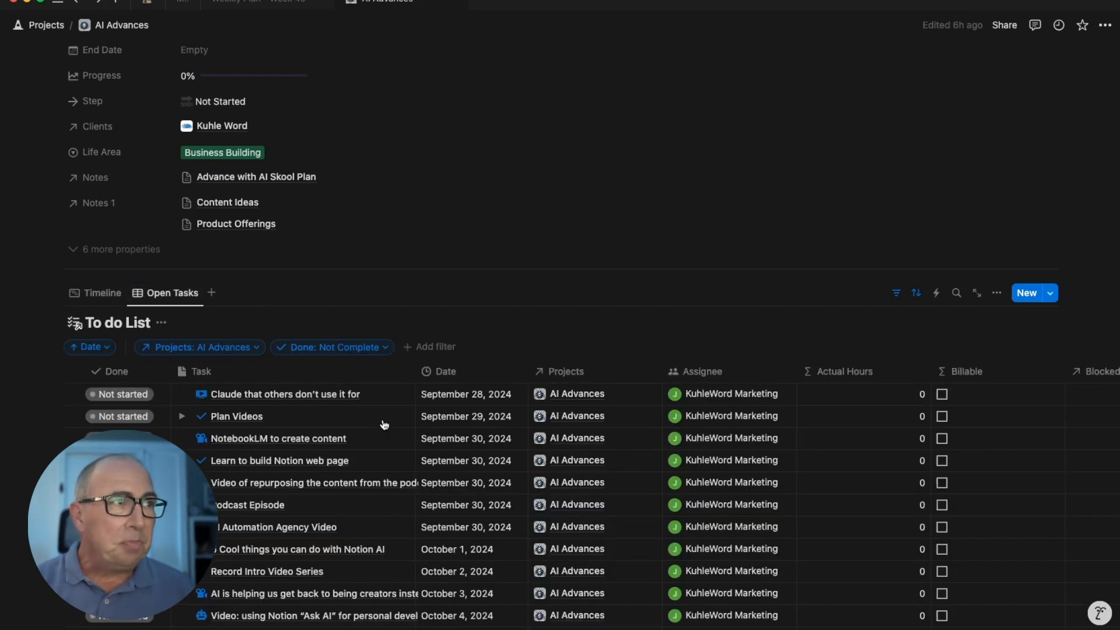
# Open the NotebookLM to create content task beside the list and read through its title ideas and video outline
pyautogui.scroll(-1, 384, 424)
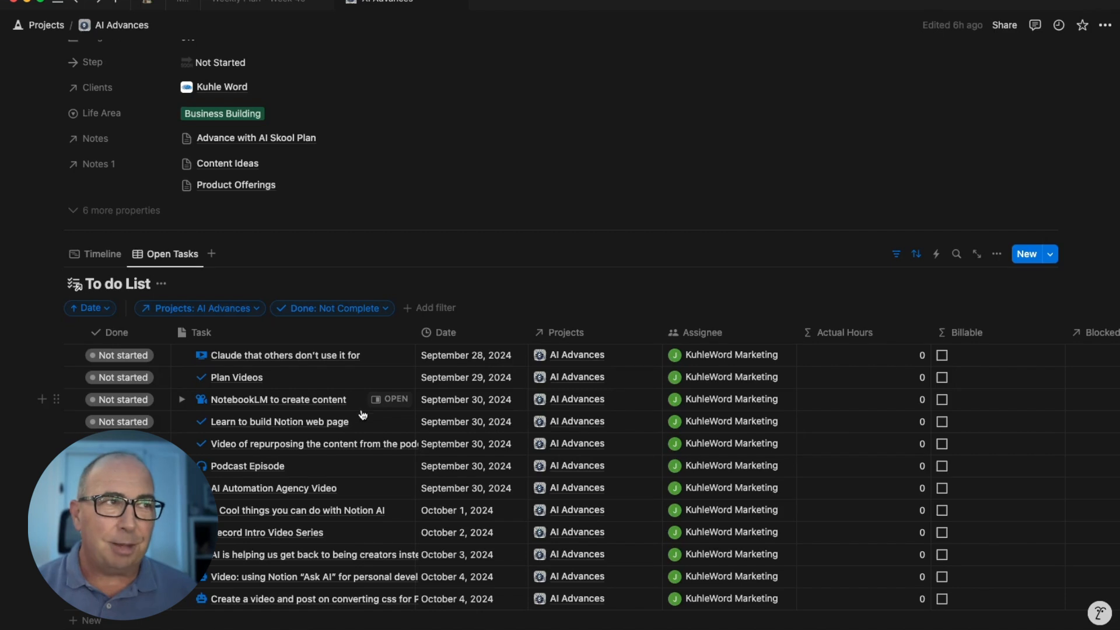
pyautogui.click(380, 401)
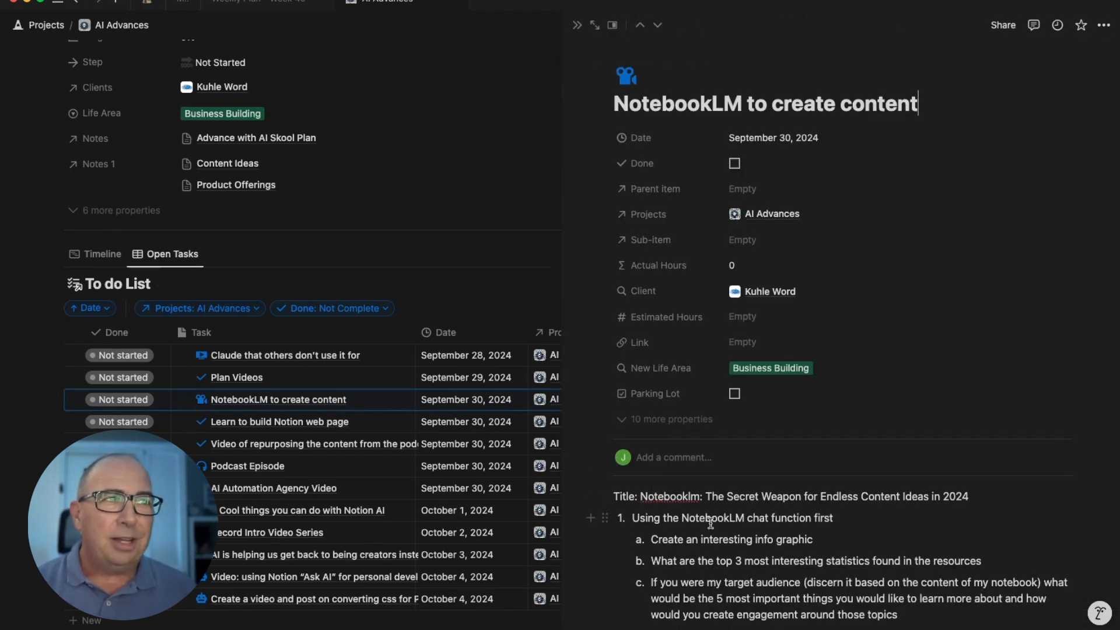
pyautogui.scroll(-5, 710, 523)
pyautogui.scroll(-5, 711, 523)
pyautogui.scroll(4, 707, 523)
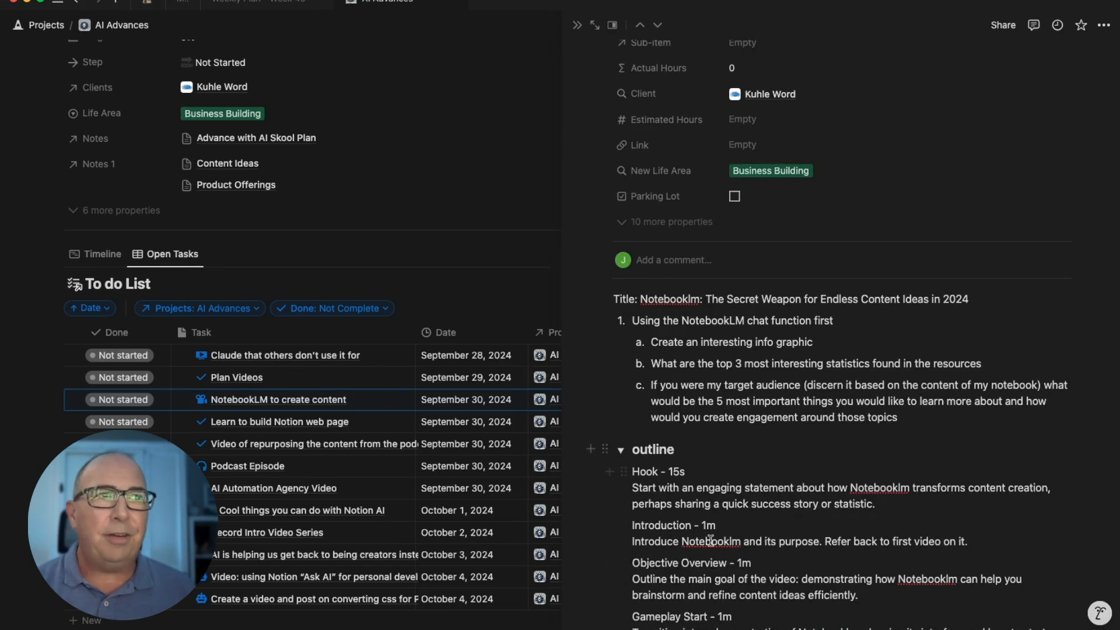
pyautogui.scroll(-5, 705, 534)
pyautogui.scroll(-4, 711, 539)
pyautogui.scroll(4, 710, 541)
pyautogui.scroll(10, 710, 541)
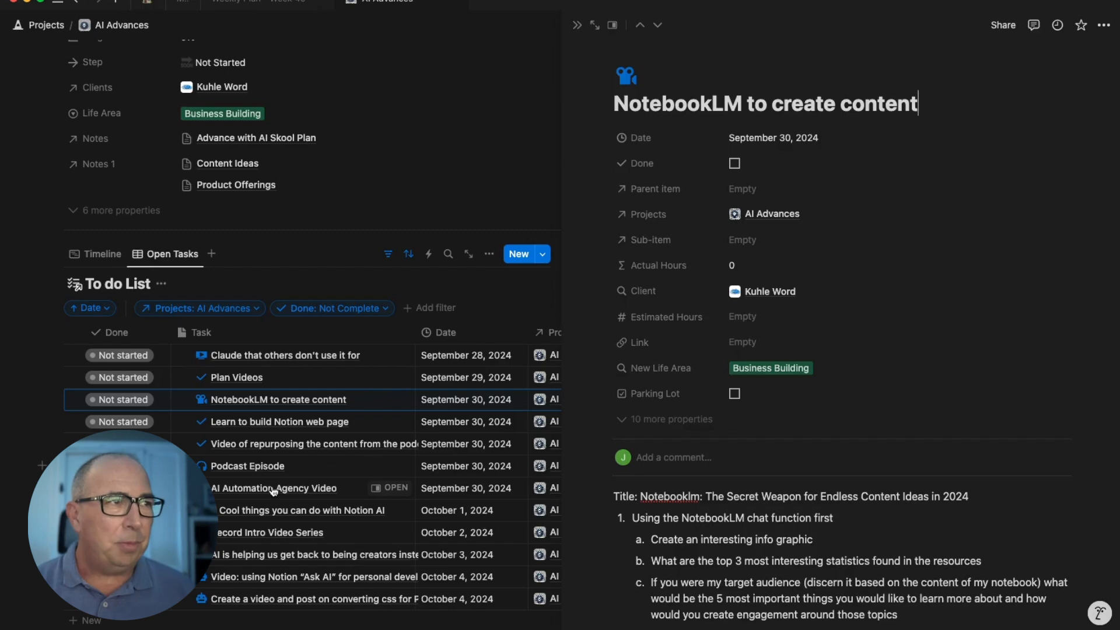
# Open the AI Automation Agency Video task and look through its keyword tables and step-by-step script
pyautogui.click(387, 488)
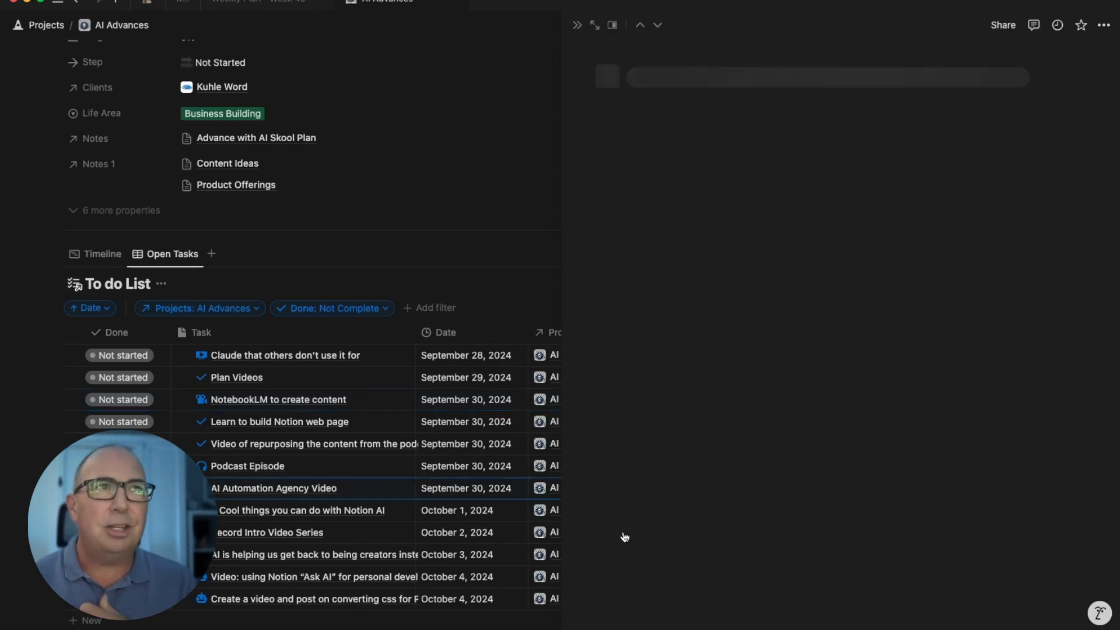
pyautogui.scroll(-15, 845, 402)
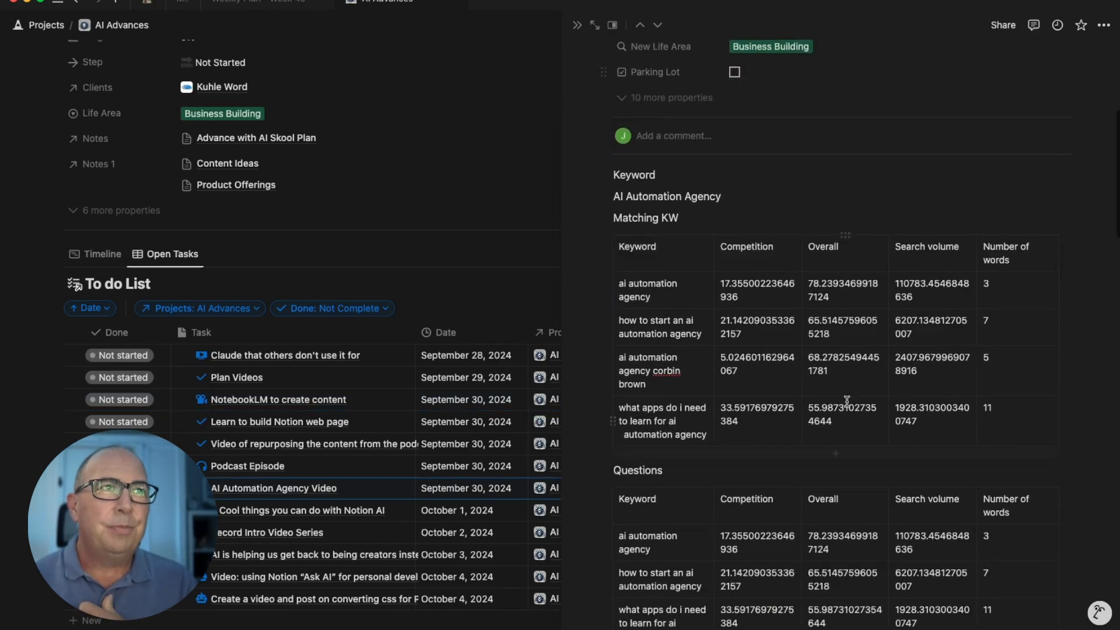
pyautogui.scroll(-10, 847, 401)
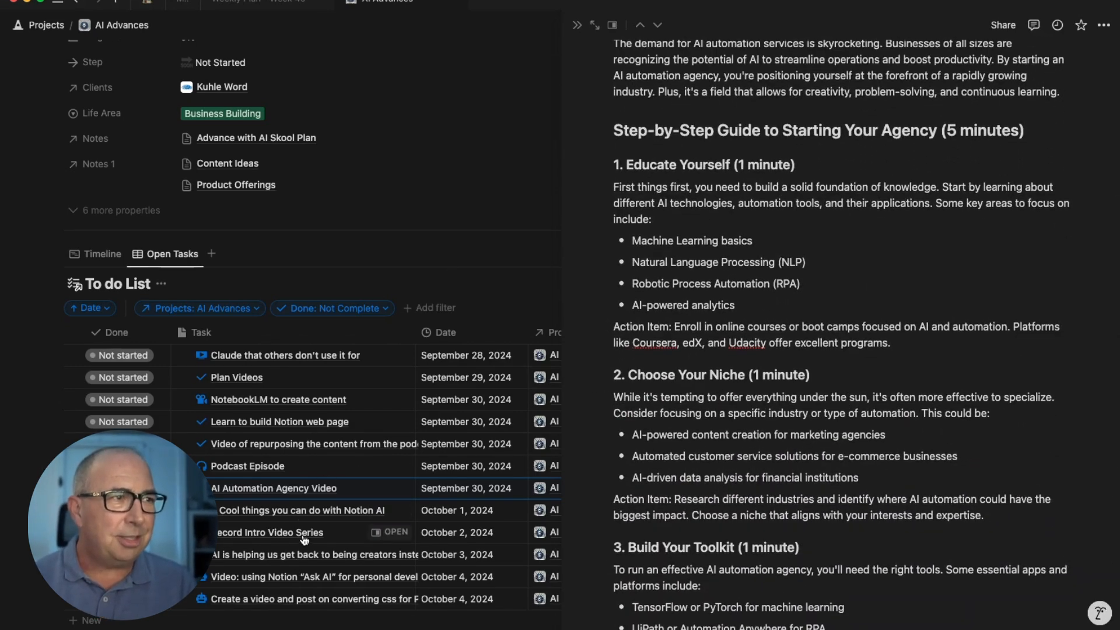
pyautogui.scroll(-1, 290, 506)
pyautogui.scroll(3, 290, 506)
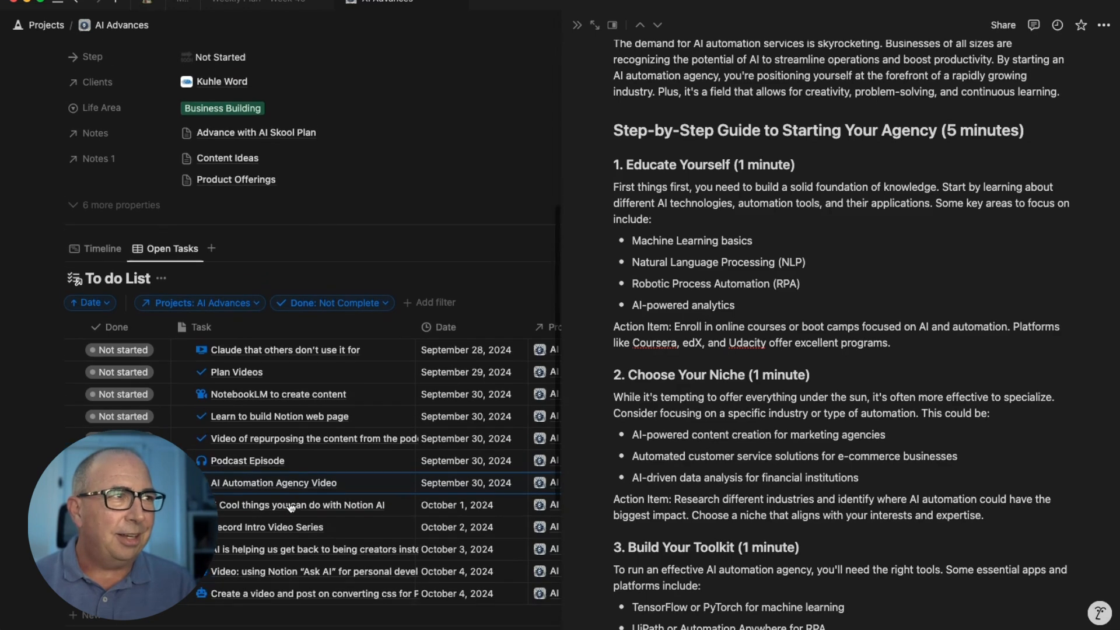
# Reopen the NotebookLM to create content task and delete all the content inside its outline toggle
pyautogui.click(385, 490)
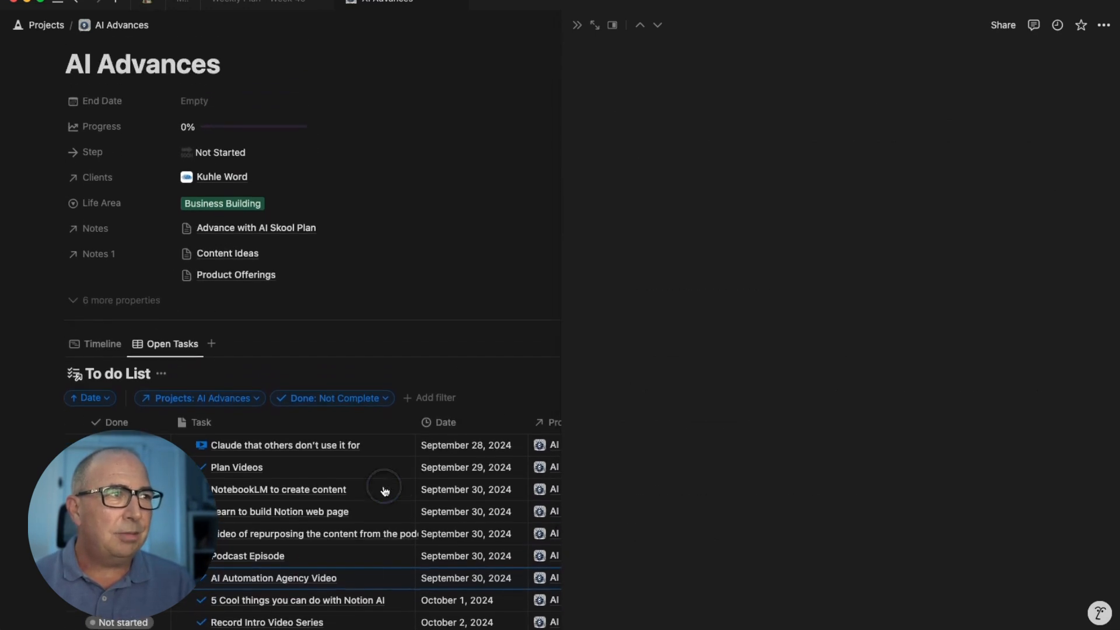
pyautogui.scroll(-5, 773, 521)
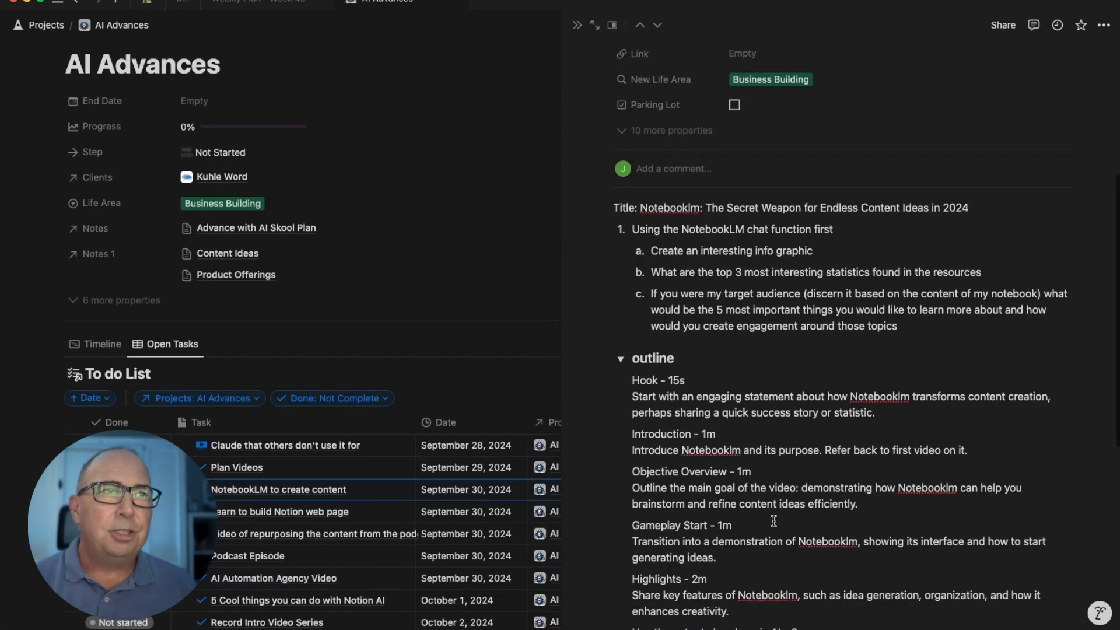
pyautogui.moveTo(632, 341); pyautogui.dragTo(758, 413)
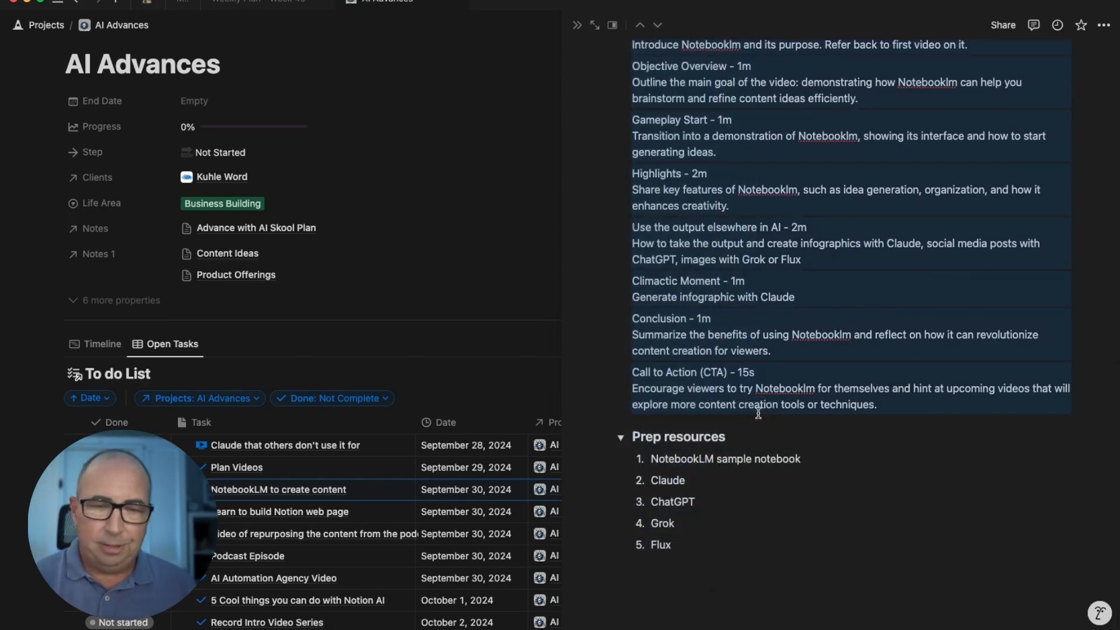
pyautogui.press('Delete')
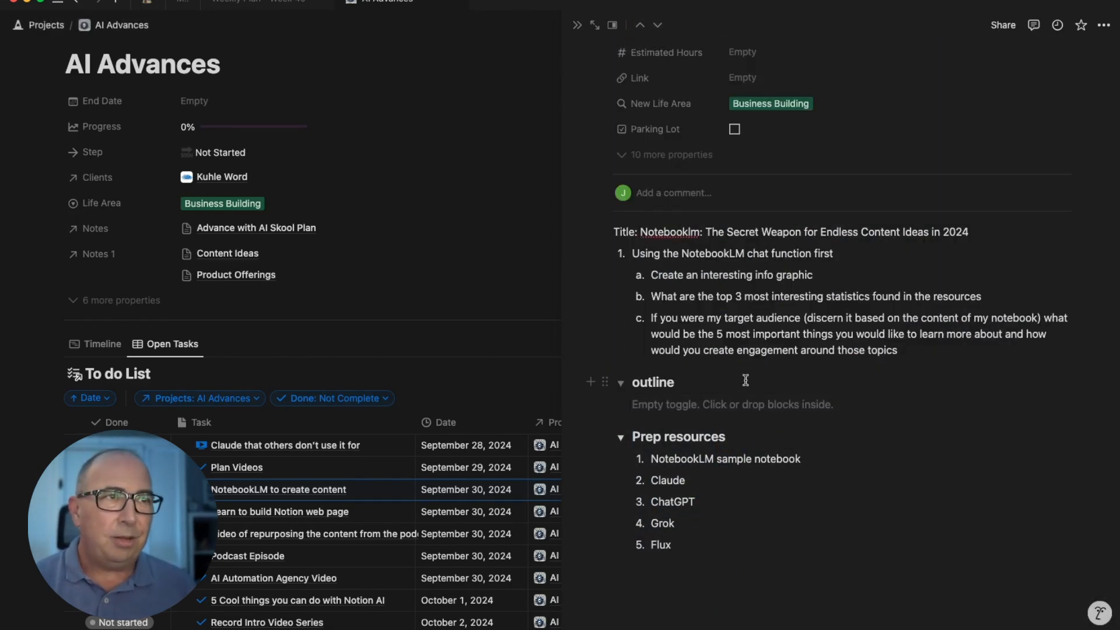
# Start a Brainstorm ideas chat with Notion AI and limit its knowledge source to AI Advances
pyautogui.click(684, 585)
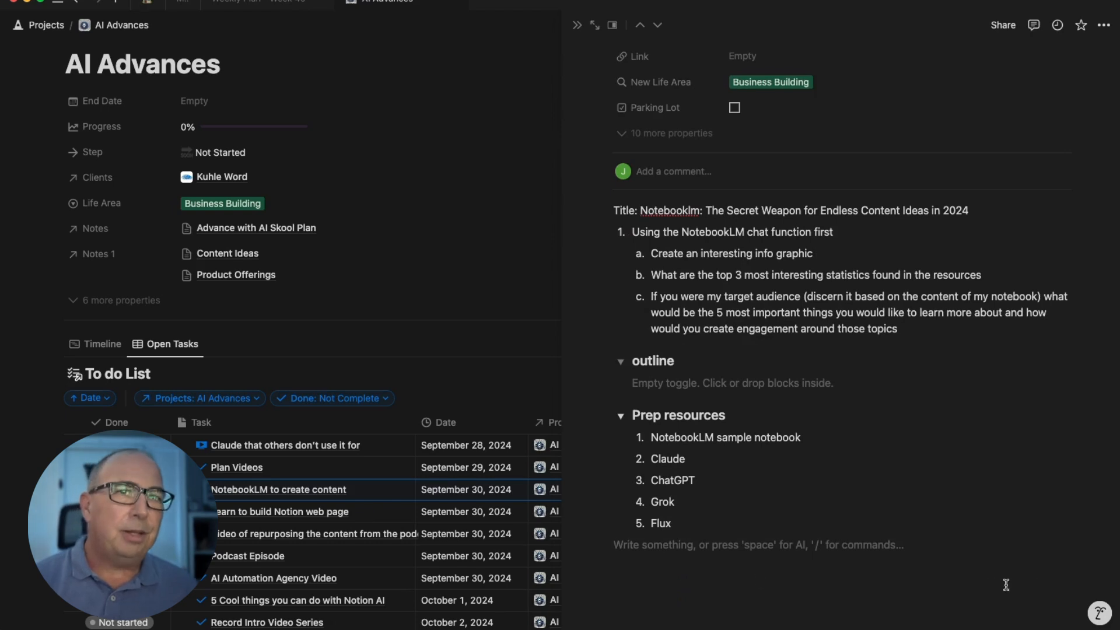
pyautogui.click(1100, 613)
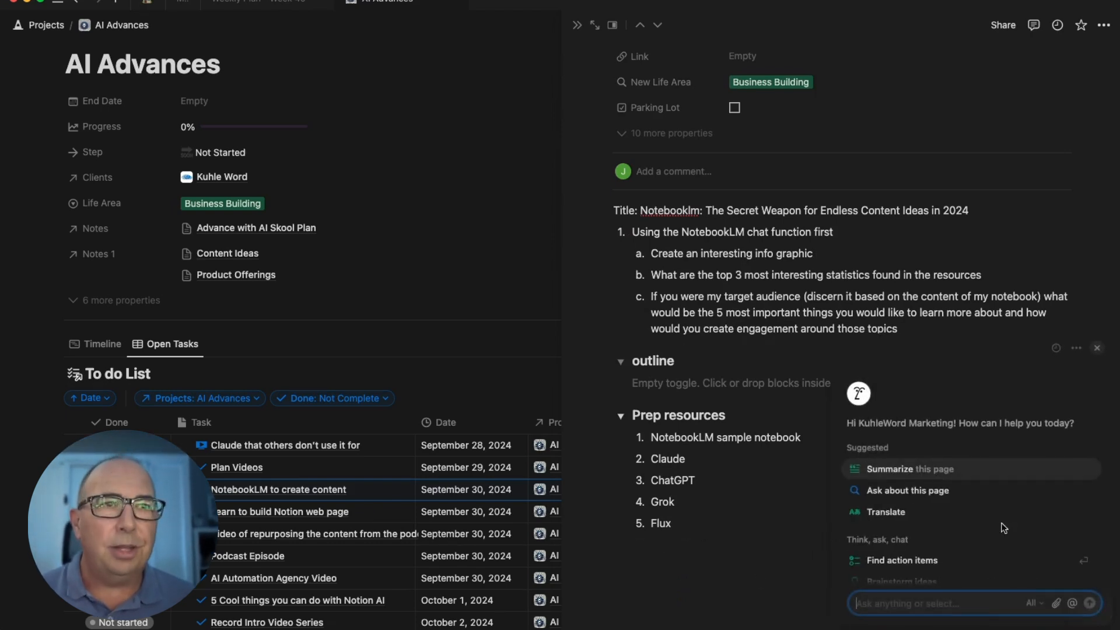
pyautogui.scroll(-3, 992, 501)
pyautogui.scroll(-1, 992, 490)
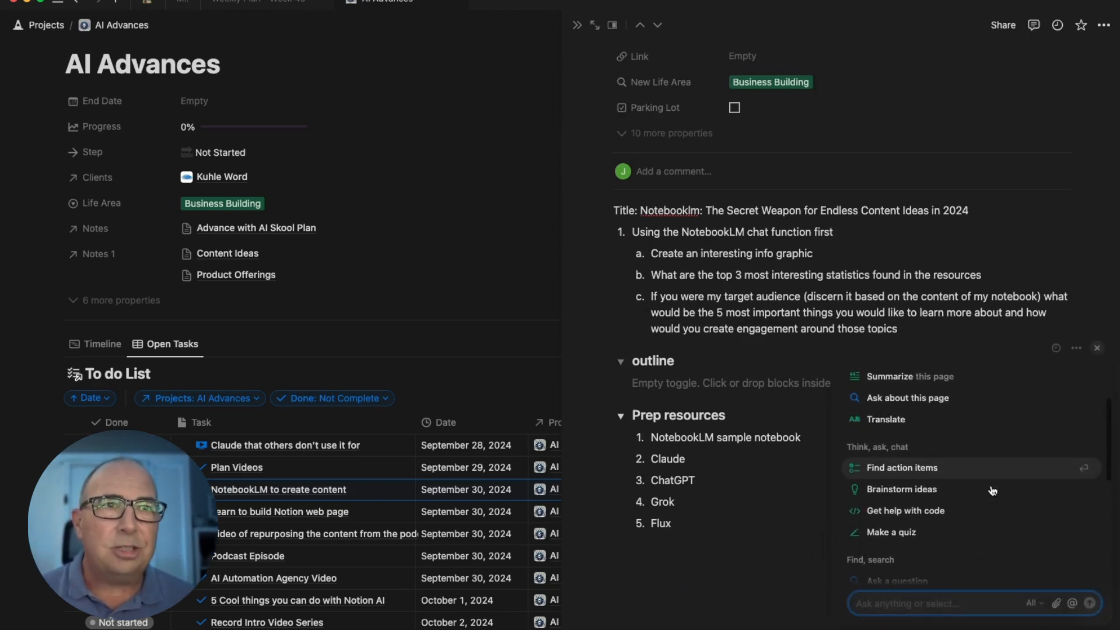
pyautogui.click(903, 489)
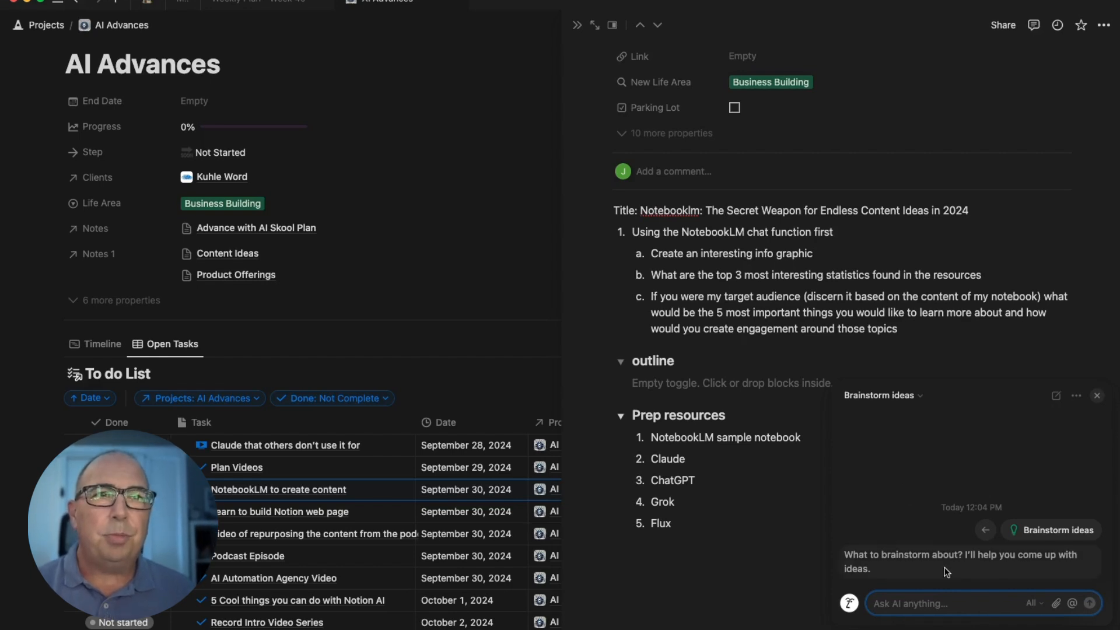
pyautogui.click(1031, 603)
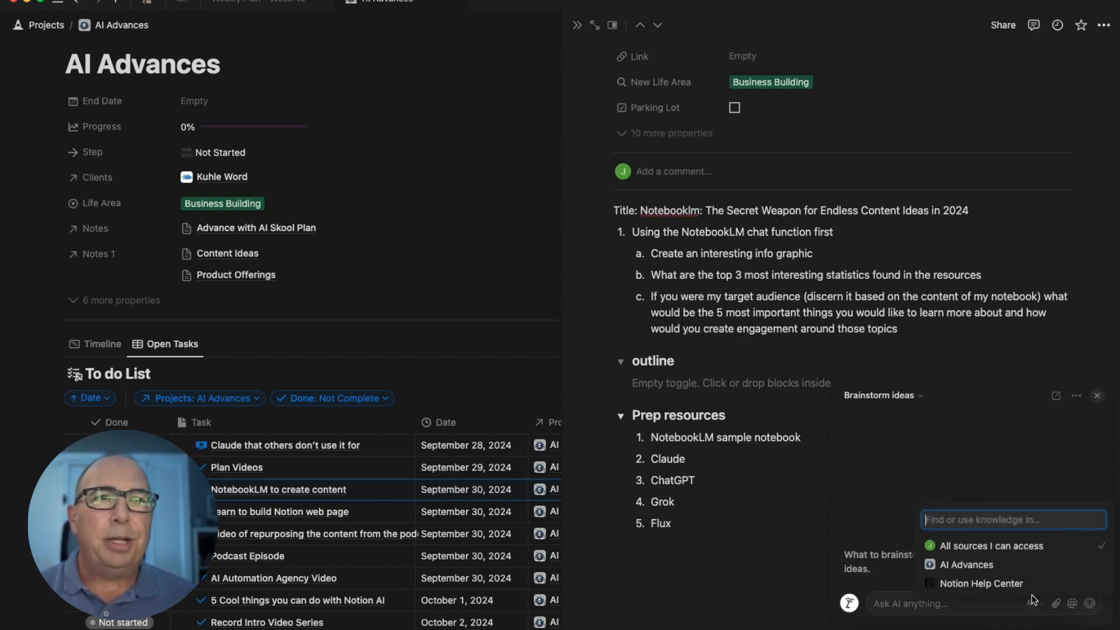
pyautogui.click(976, 565)
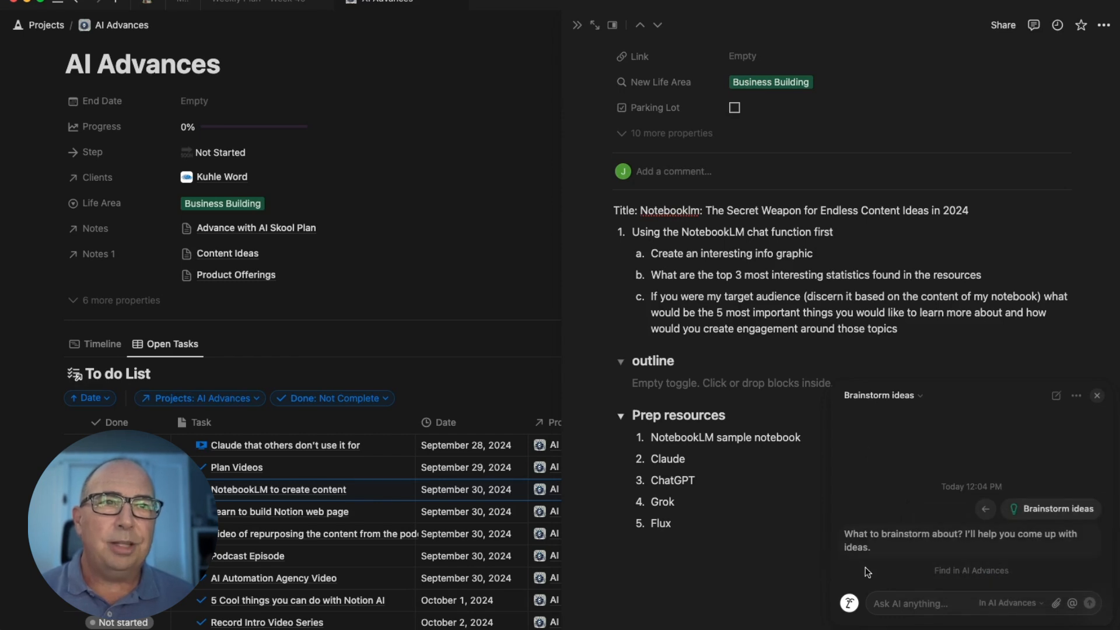
# Ask the brainstorming chat for "Ideas for the video on using Google's NotebookLM to generate content for a specific topic"
pyautogui.click(891, 597)
pyautogui.click(892, 601)
pyautogui.write('Ideas for the video on')
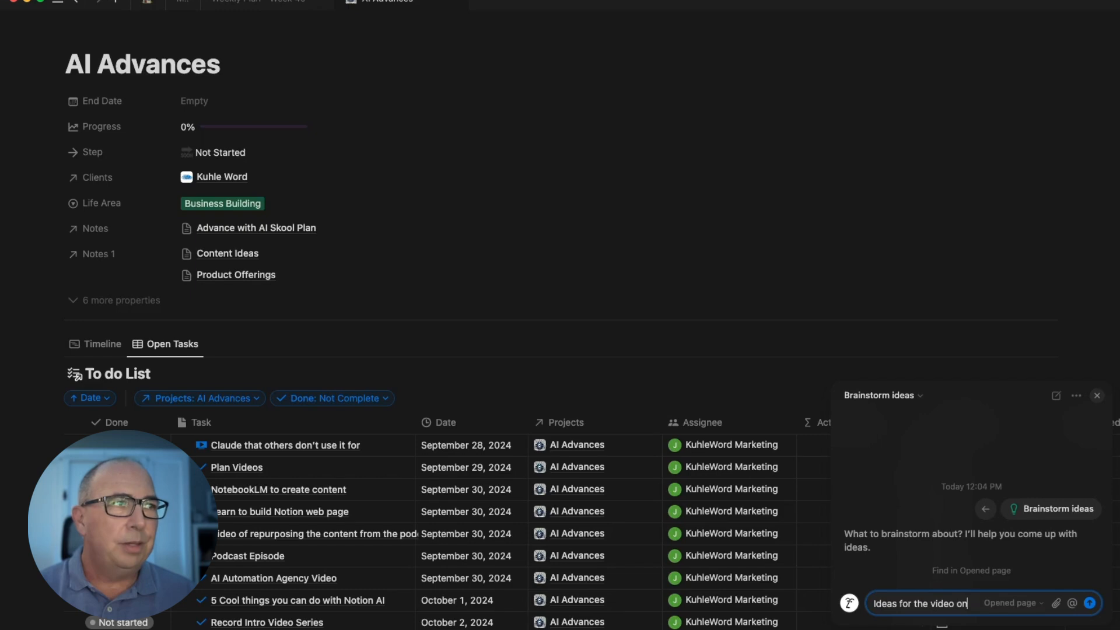
pyautogui.write(' using Google')
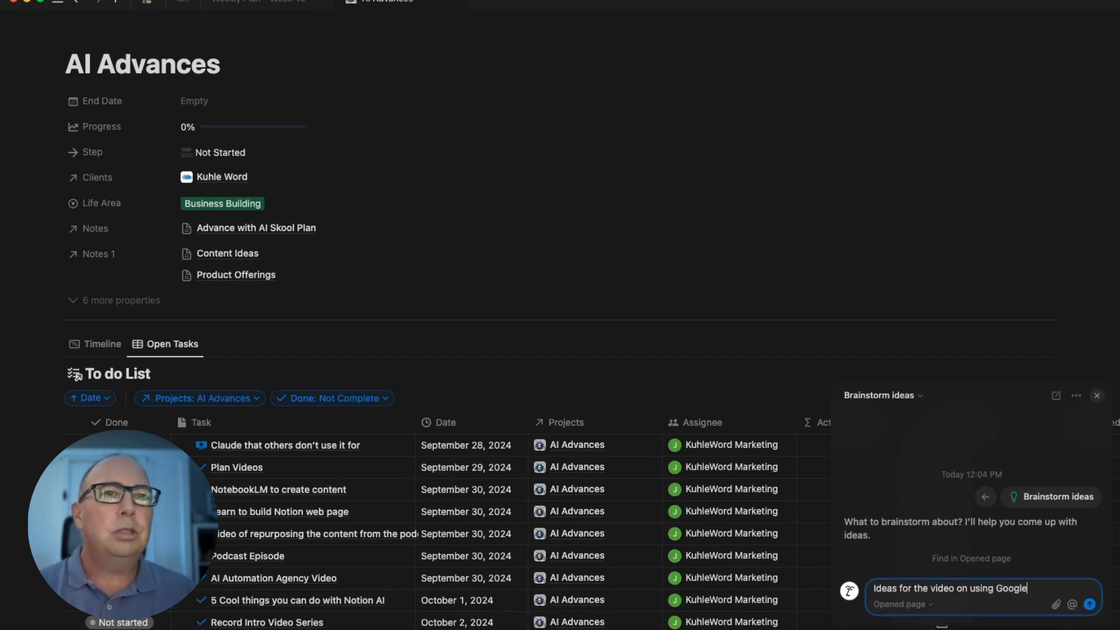
pyautogui.write("'s note")
pyautogui.press('BackSpace')
pyautogui.press('BackSpace')
pyautogui.press('BackSpace')
pyautogui.press('BackSpace')
pyautogui.write('N')
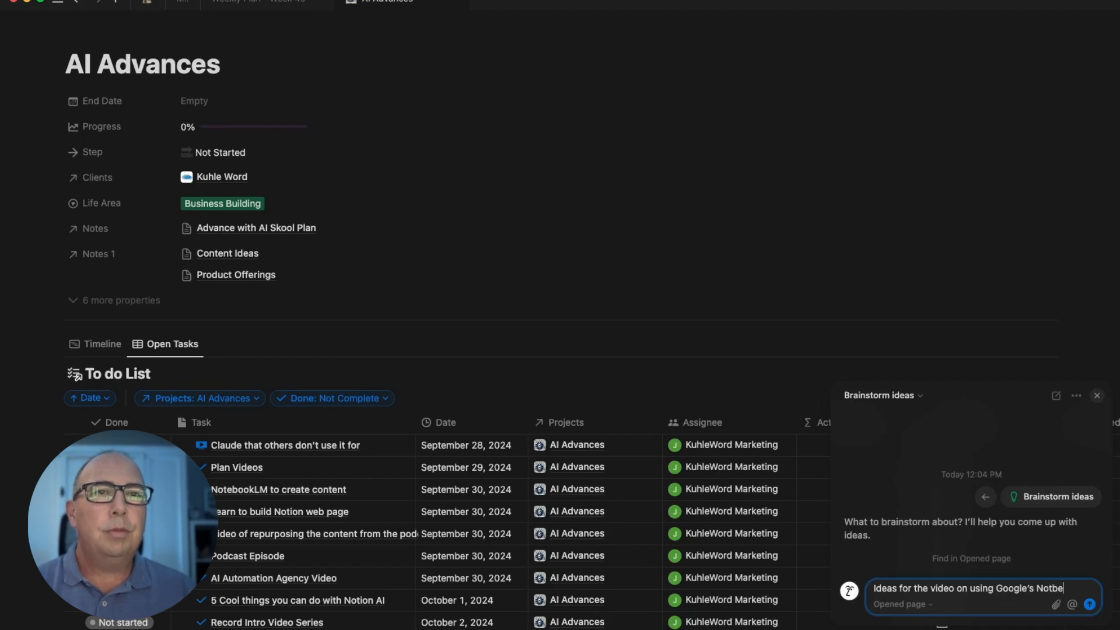
pyautogui.write('otebookLM')
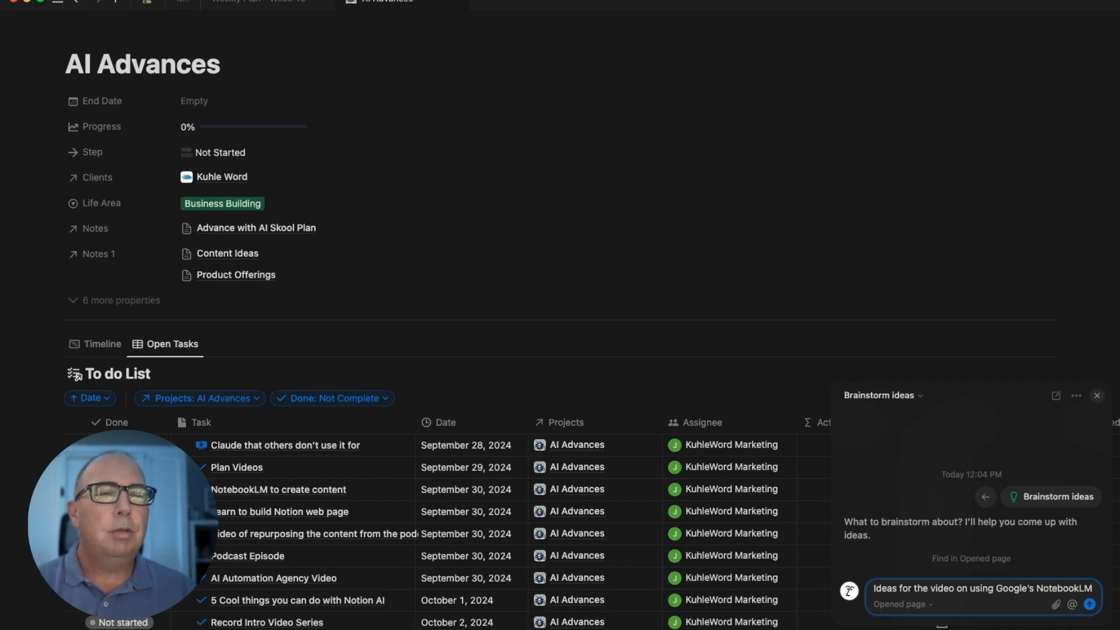
pyautogui.write(' to generate content for a specfici top')
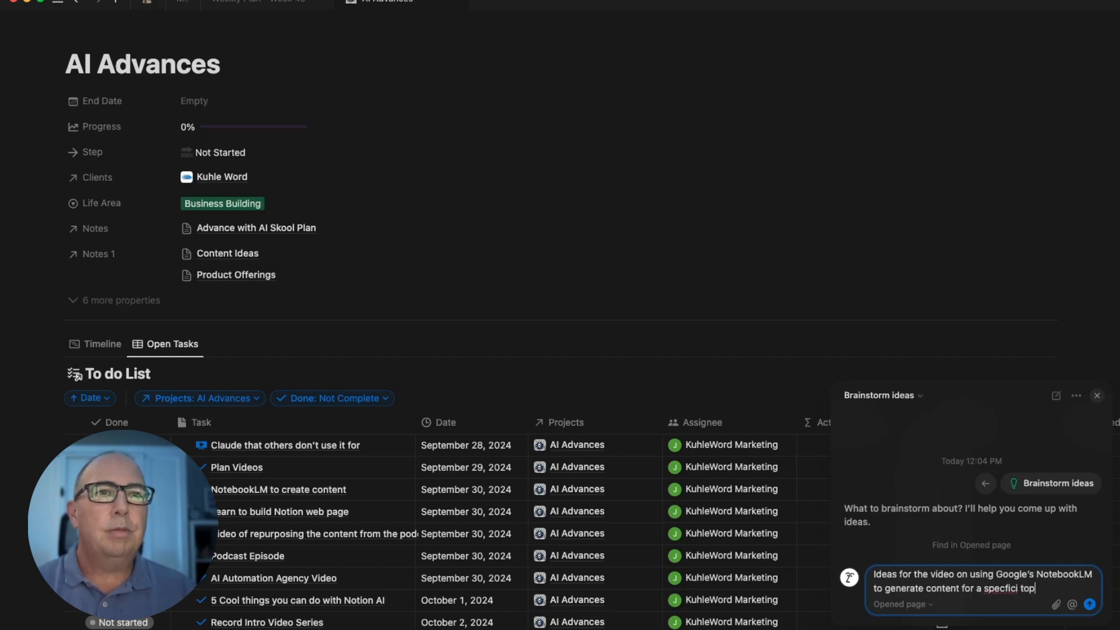
pyautogui.press('BackSpace')
pyautogui.press('BackSpace')
pyautogui.press('BackSpace')
pyautogui.press('BackSpace')
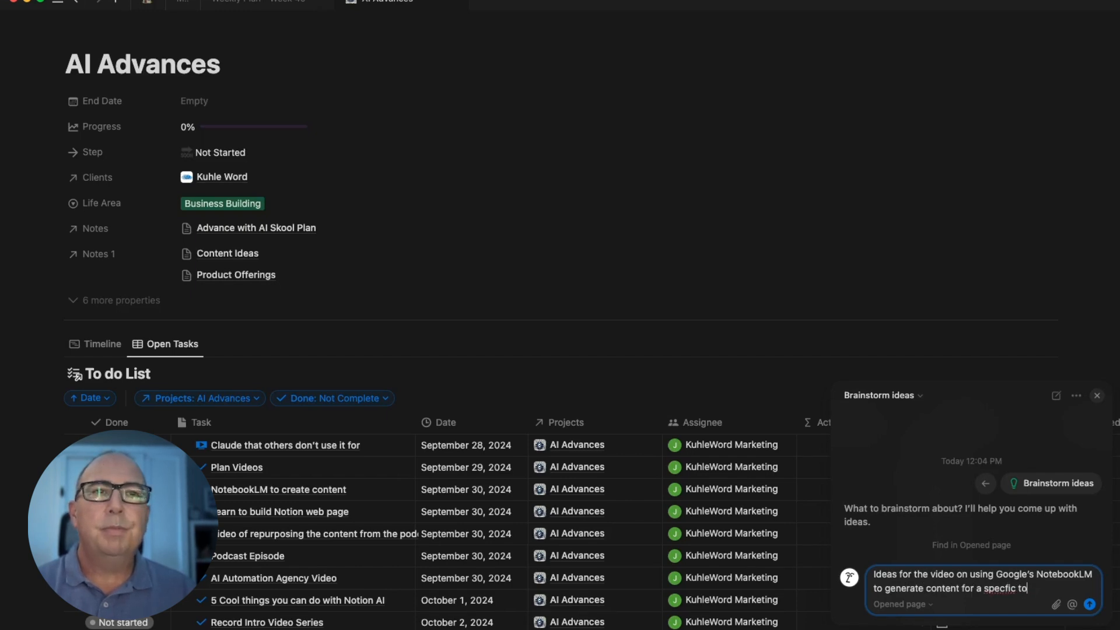
pyautogui.click(1003, 586)
pyautogui.write('i')
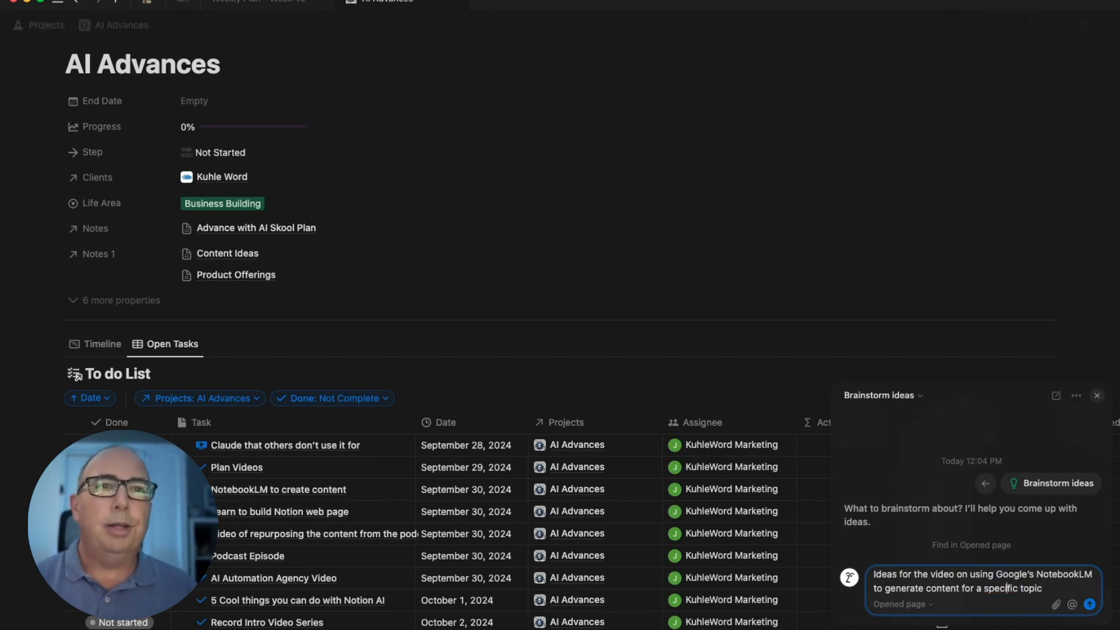
pyautogui.click(1090, 605)
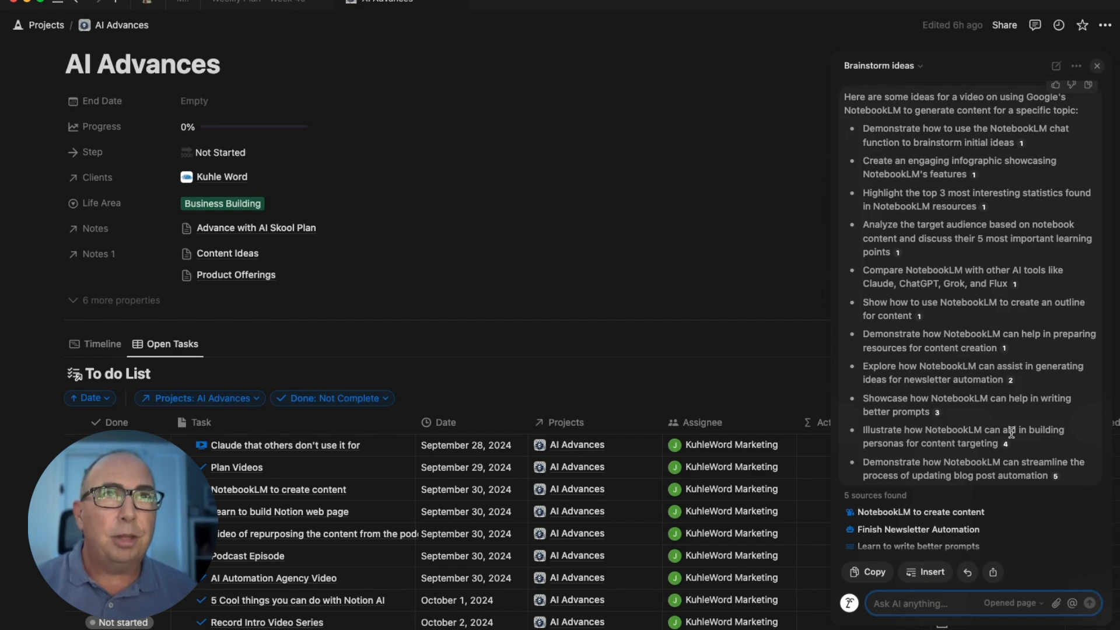
# Copy the AI's whole list of NotebookLM video ideas and close the chat
pyautogui.scroll(2, 1058, 279)
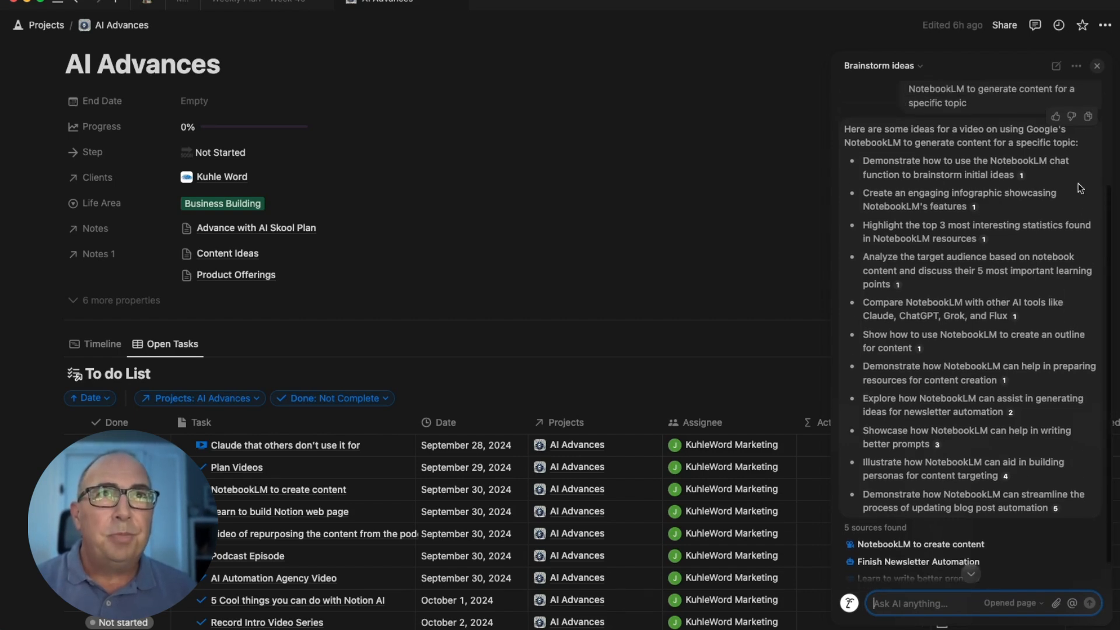
pyautogui.click(1087, 116)
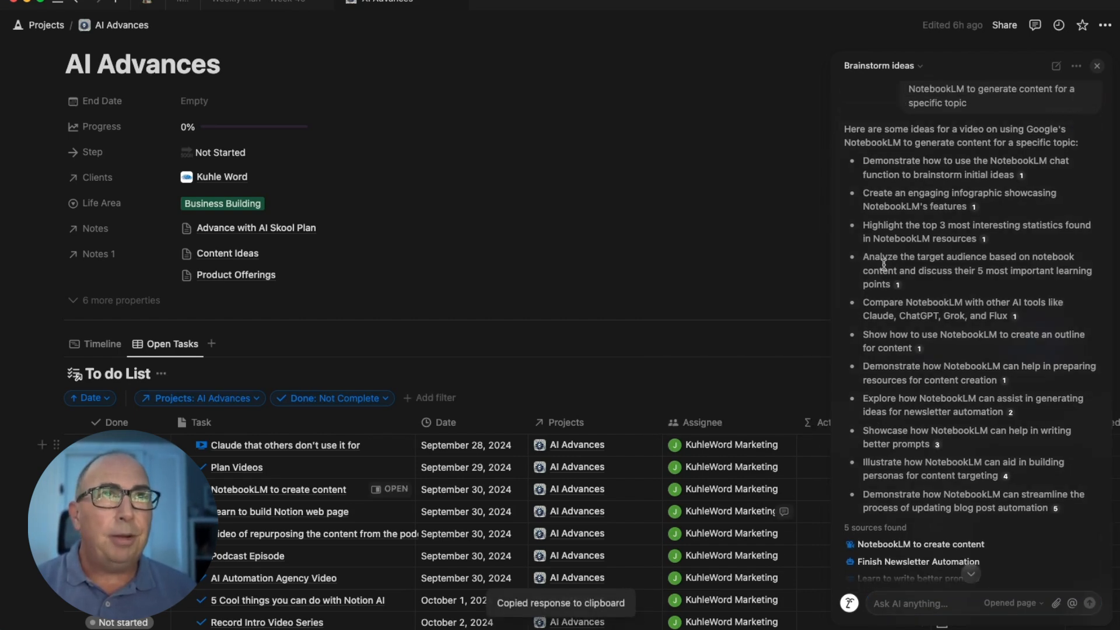
pyautogui.click(1097, 66)
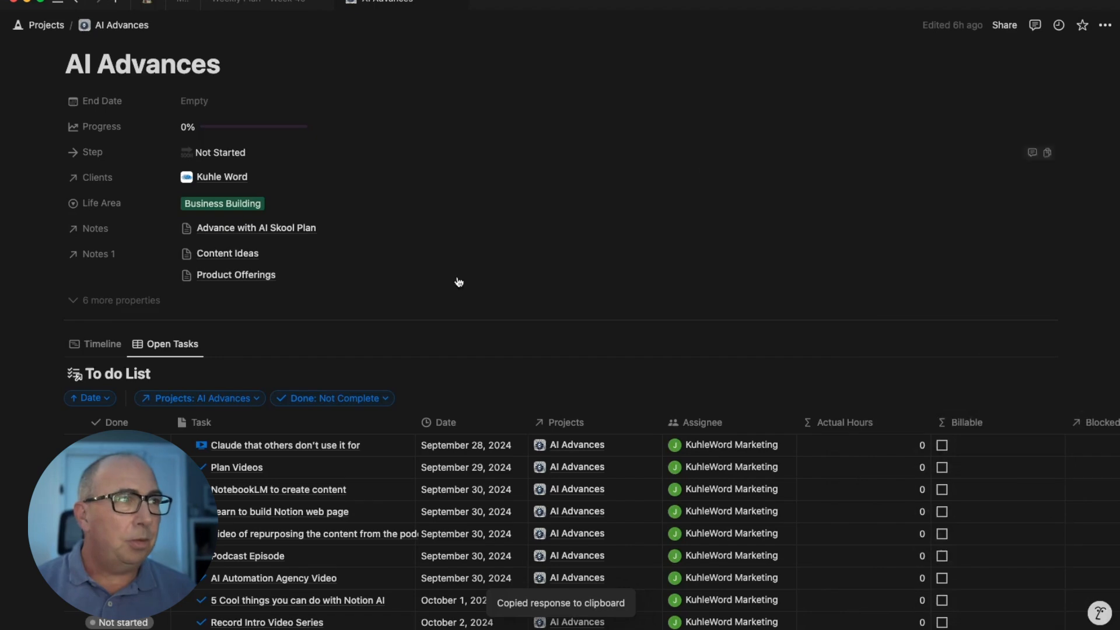
# Reopen the NotebookLM to create content task and paste the copied video ideas below the Prep resources list
pyautogui.click(285, 492)
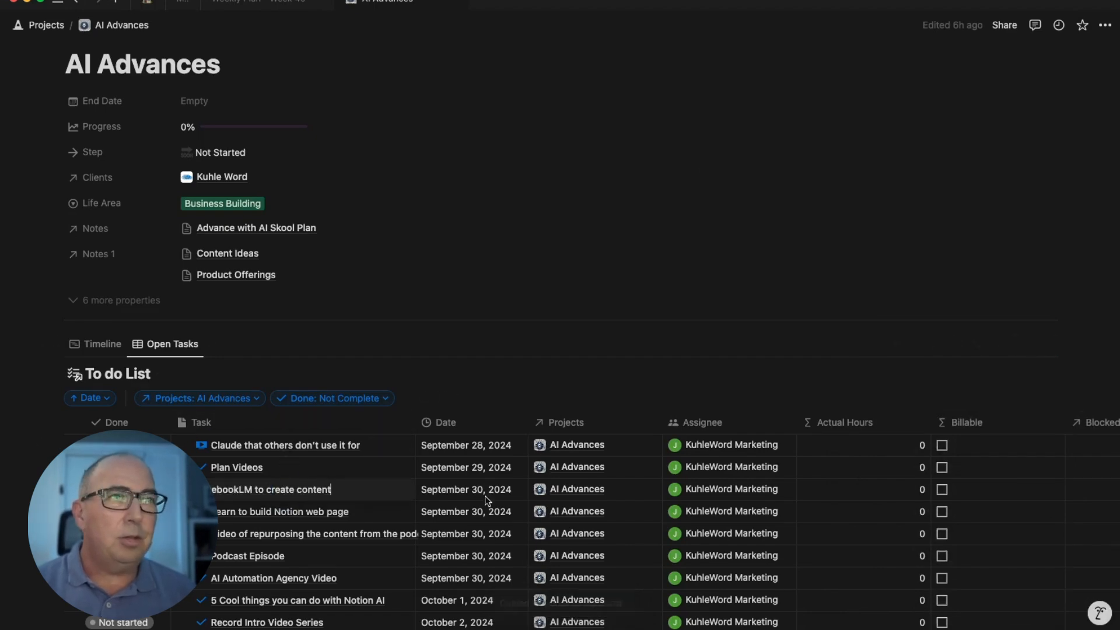
pyautogui.press('Escape')
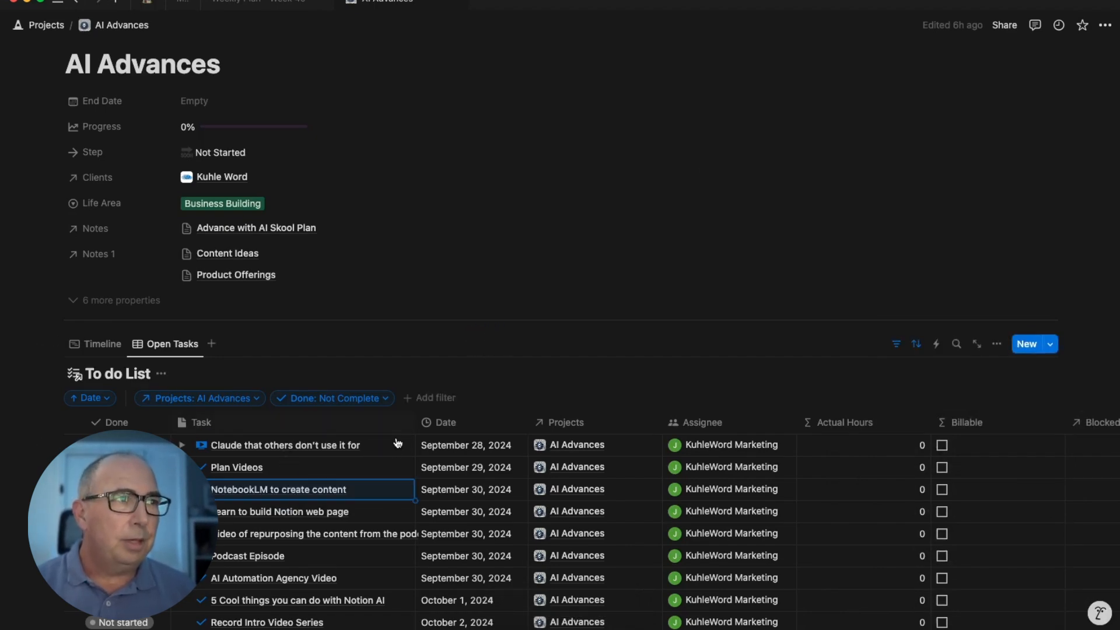
pyautogui.click(396, 490)
pyautogui.scroll(-5, 683, 404)
pyautogui.click(690, 562)
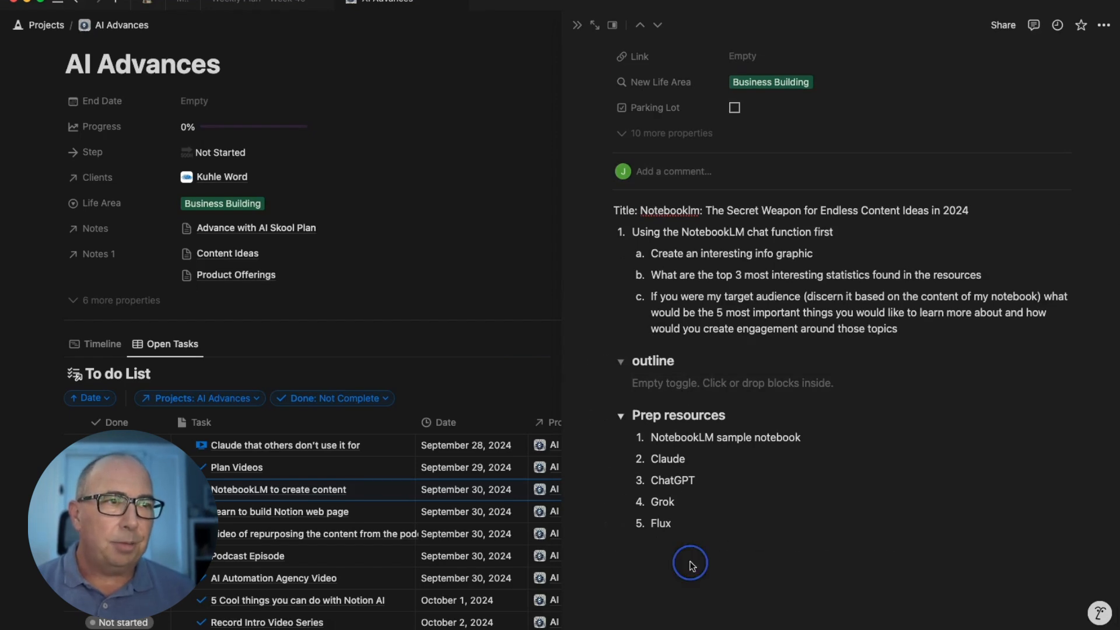
pyautogui.press('super+v')
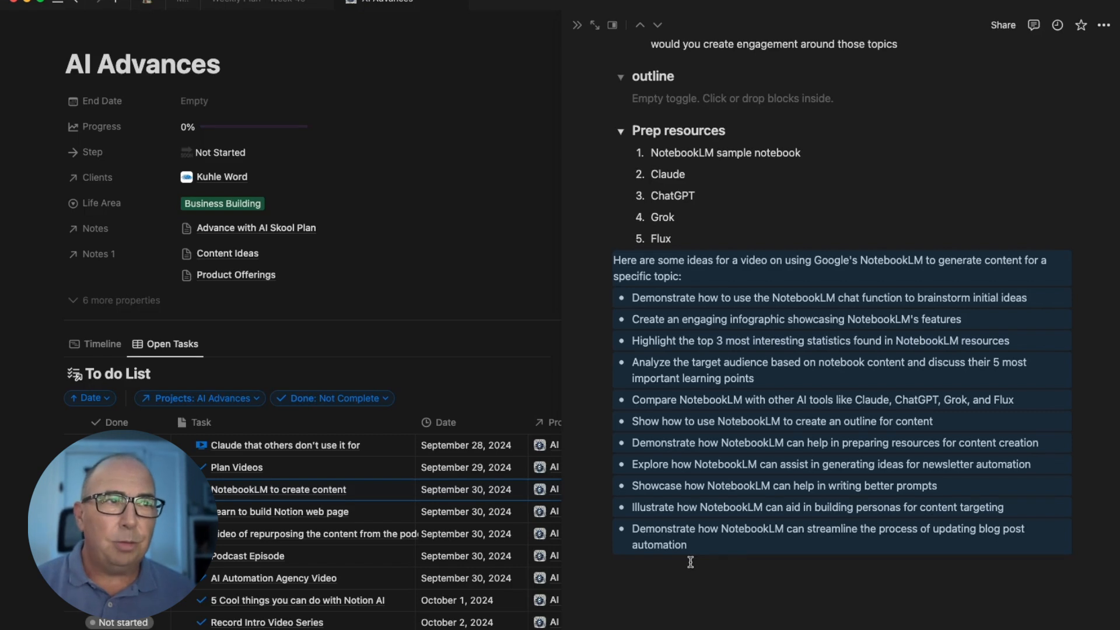
pyautogui.click(744, 485)
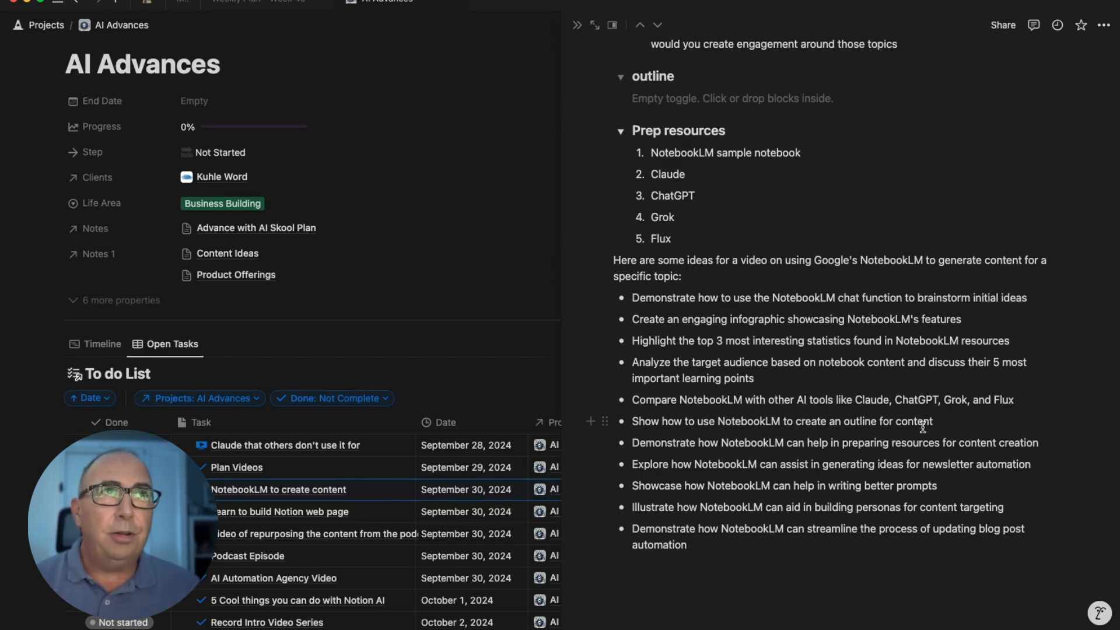
# Expand the hidden properties of the NotebookLM to create content task and look through the full property list
pyautogui.scroll(10, 923, 427)
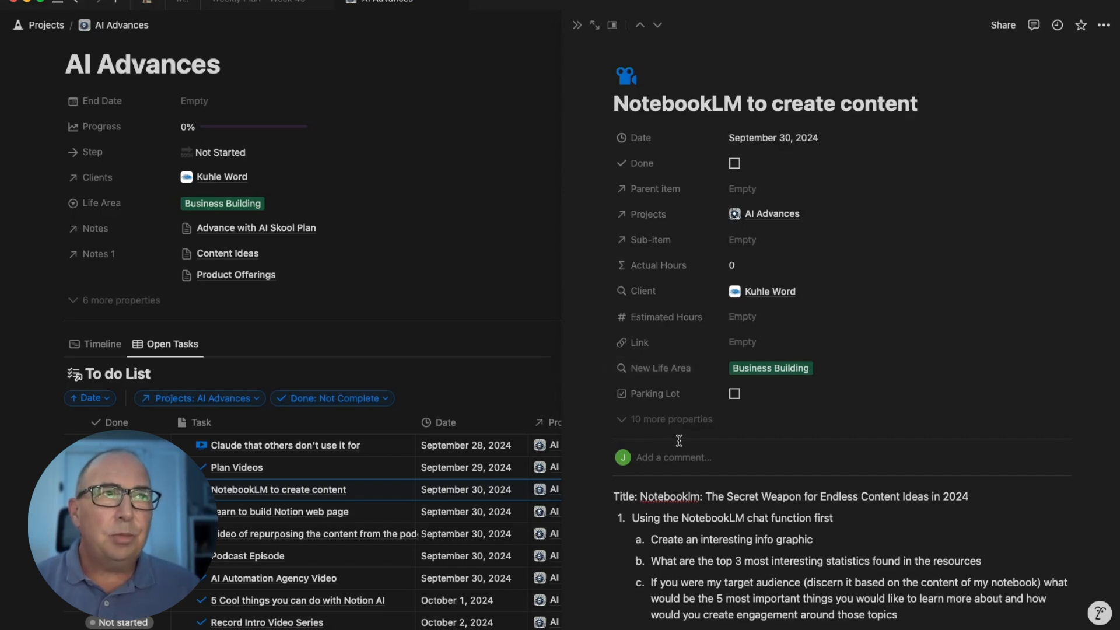
pyautogui.click(674, 420)
pyautogui.scroll(-4, 671, 344)
pyautogui.scroll(4, 672, 341)
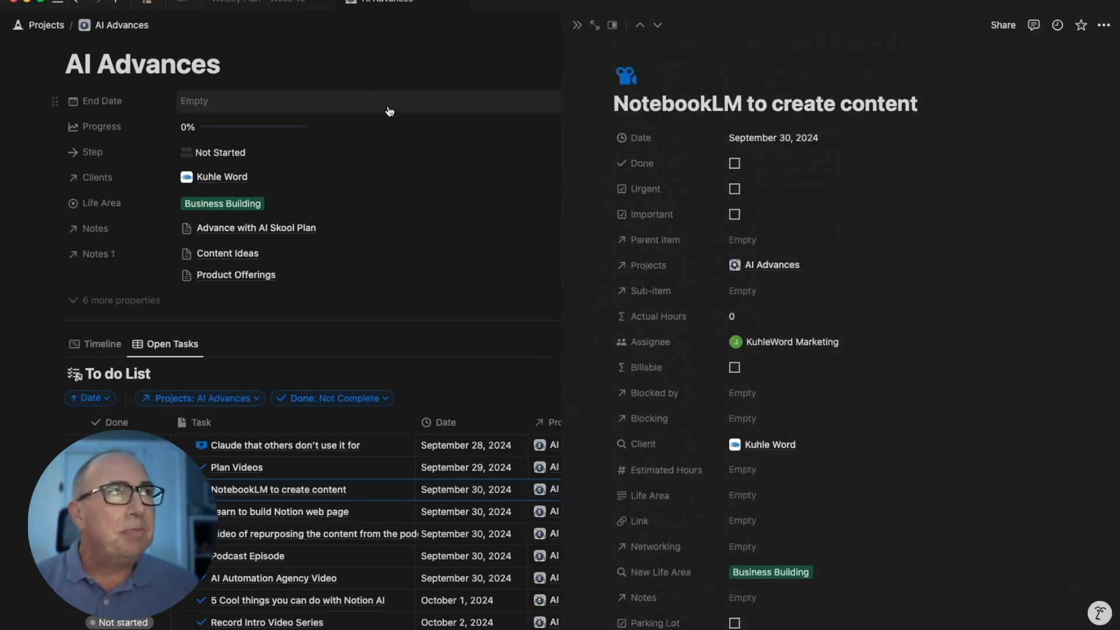
# Switch to the Weekly Plan - Week 40 page, expand its hidden properties, and view the AI autofill types available for a new property
pyautogui.click(265, 5)
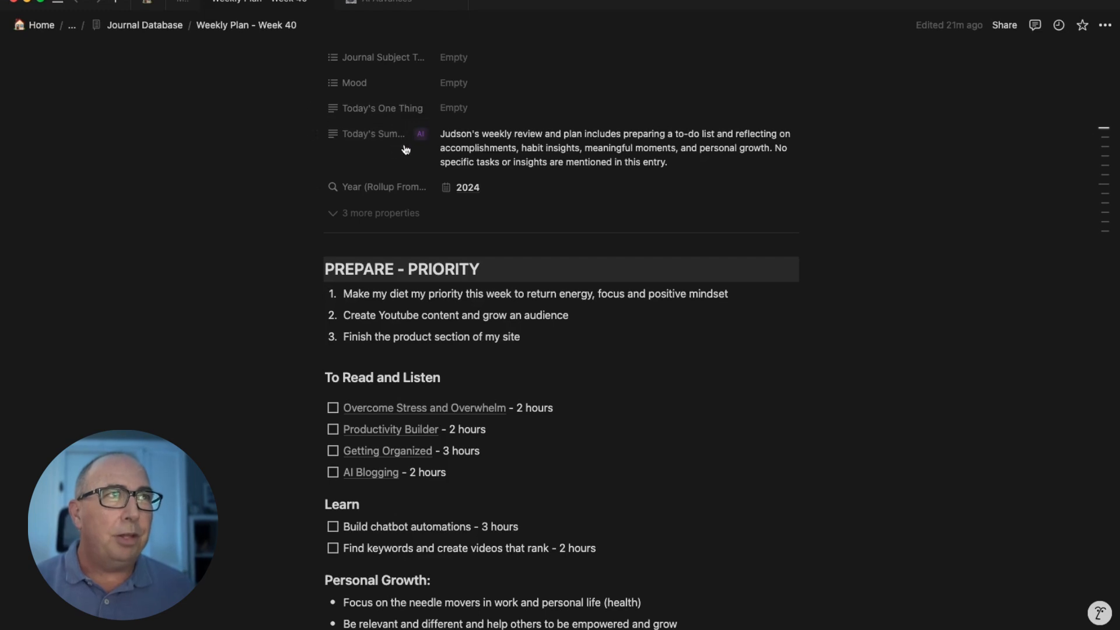
pyautogui.click(372, 214)
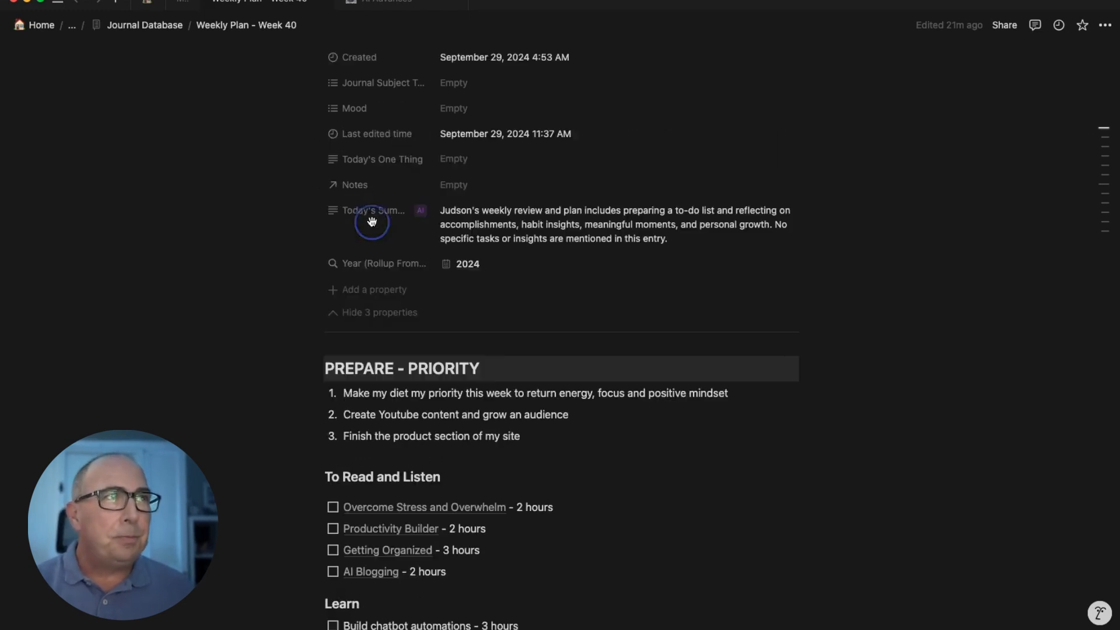
pyautogui.click(371, 290)
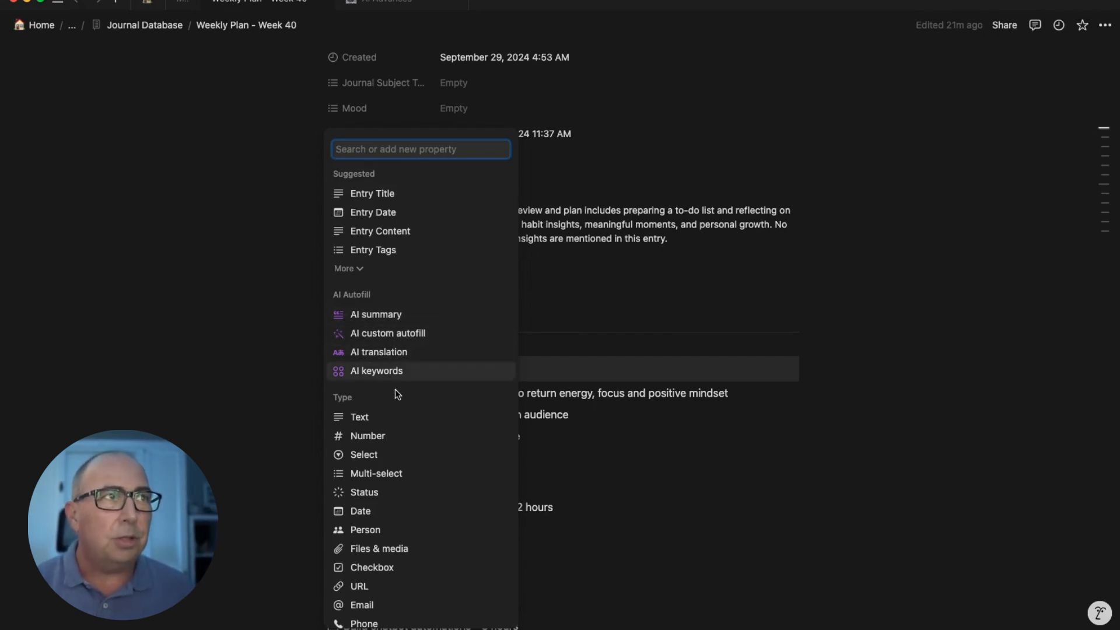
pyautogui.click(707, 290)
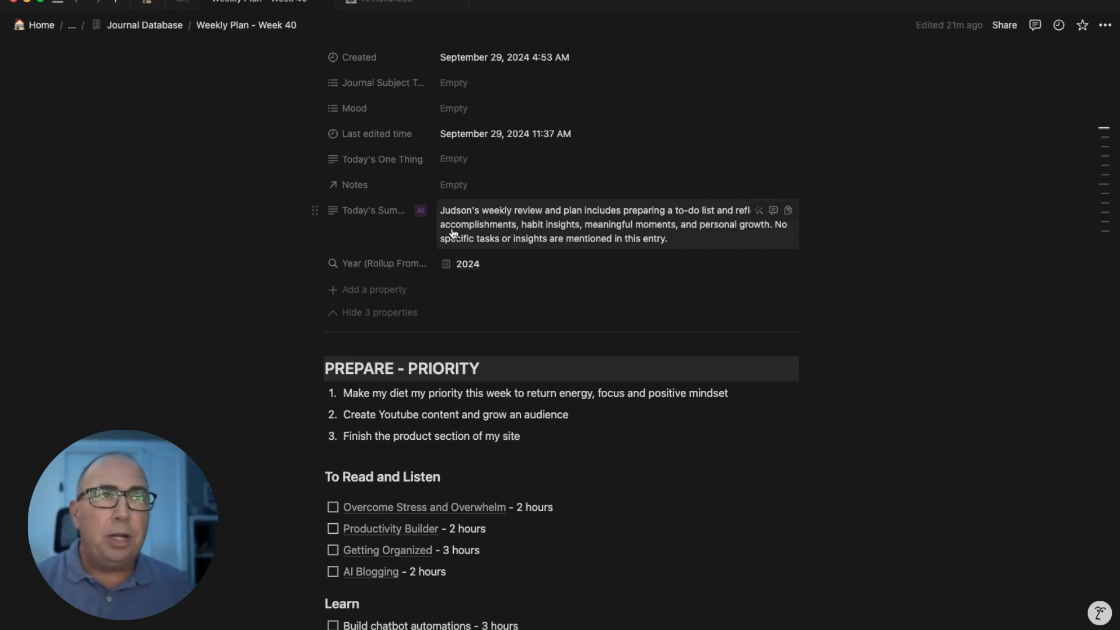
# Copy the weekly plan's Today's Summary text, try regenerating the property with AI autofill, and undo the AI update
pyautogui.click(788, 210)
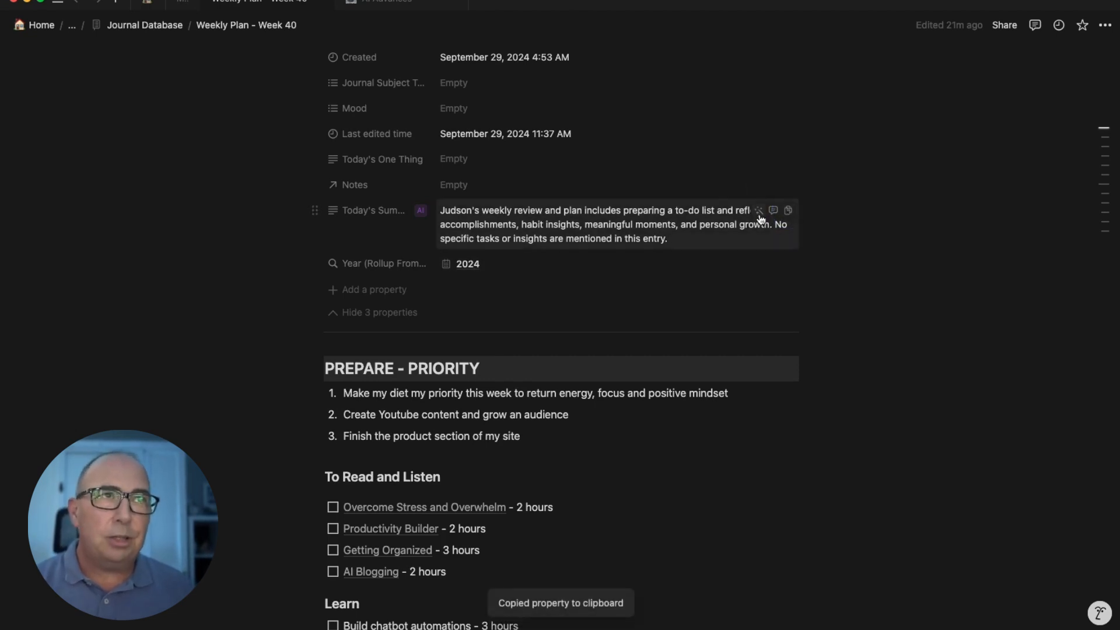
pyautogui.click(758, 211)
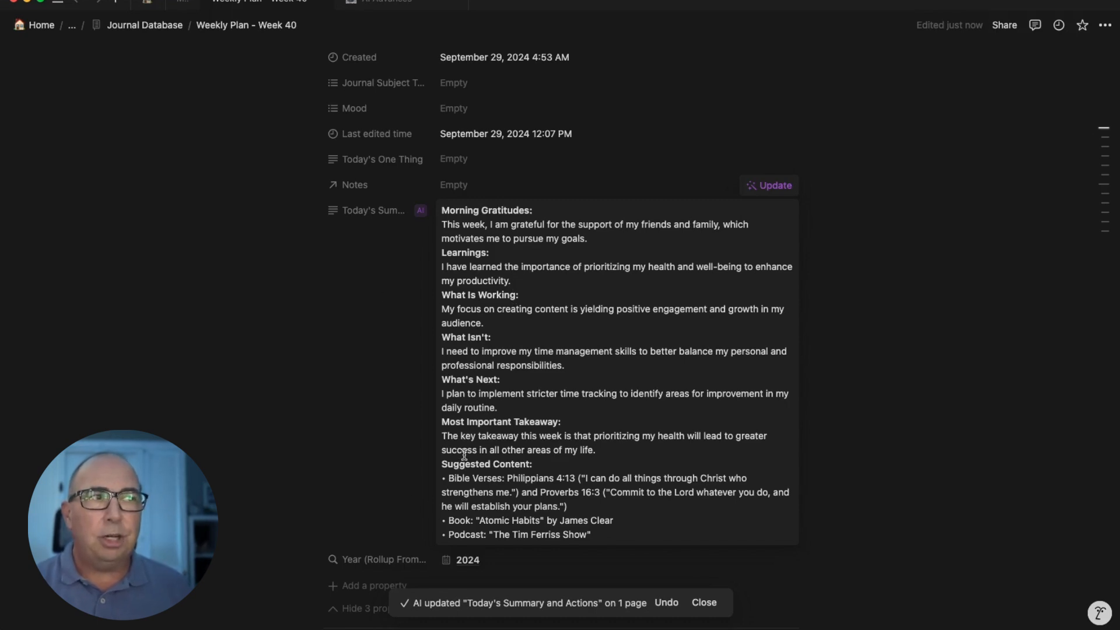
pyautogui.click(670, 604)
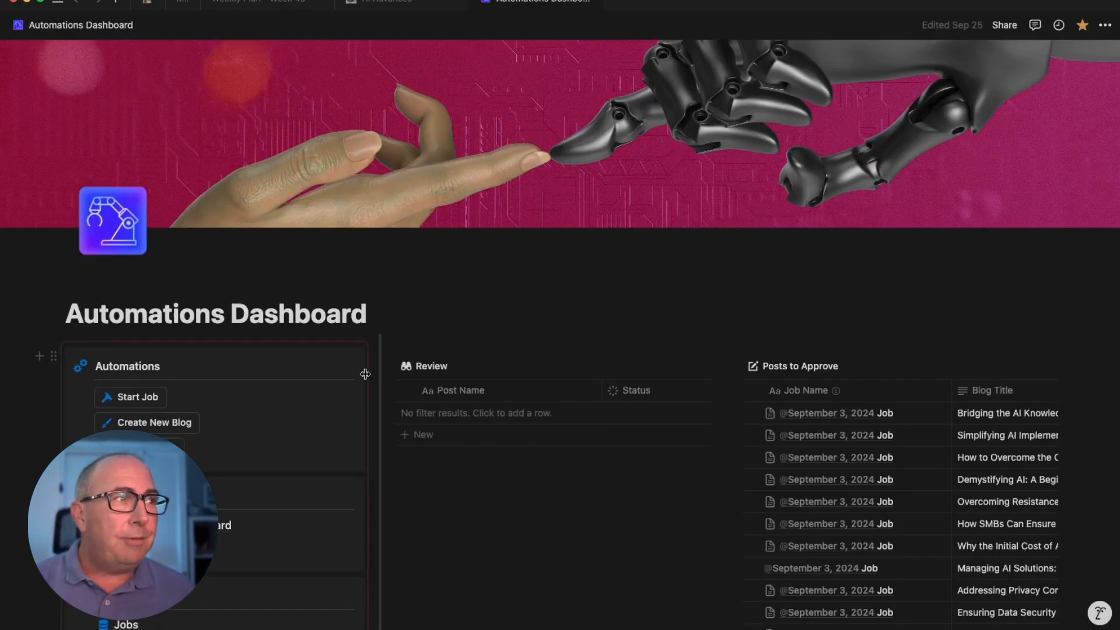
# Open the AI Marketing Automation Blog database from the Automations Dashboard and examine its columns up to the AI-filled Image Description
pyautogui.scroll(-5, 365, 374)
pyautogui.scroll(-4, 365, 374)
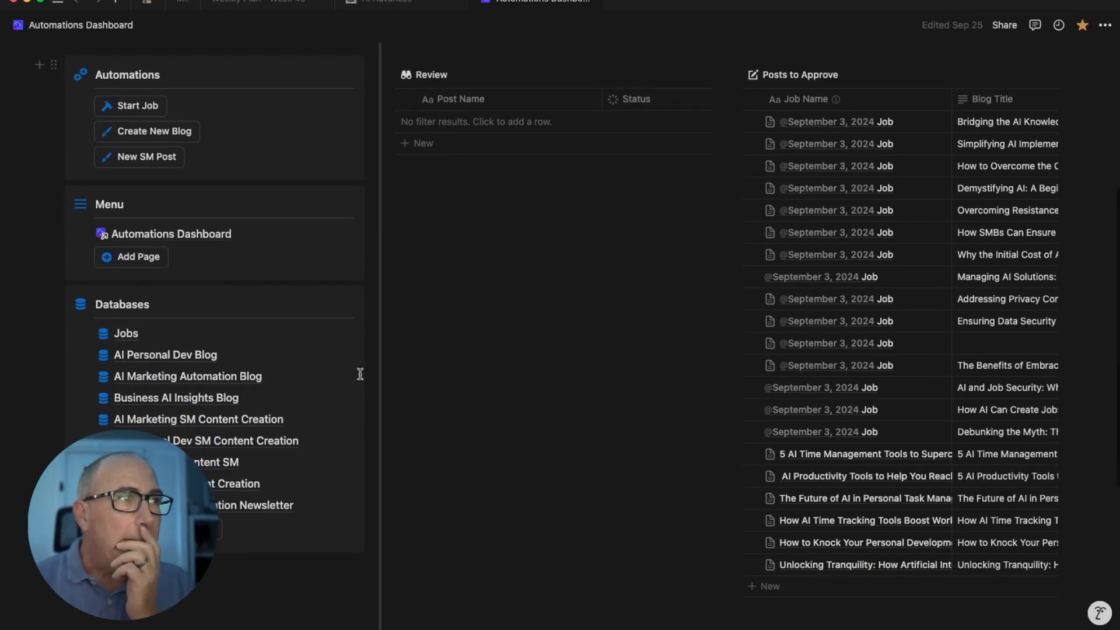
pyautogui.click(237, 376)
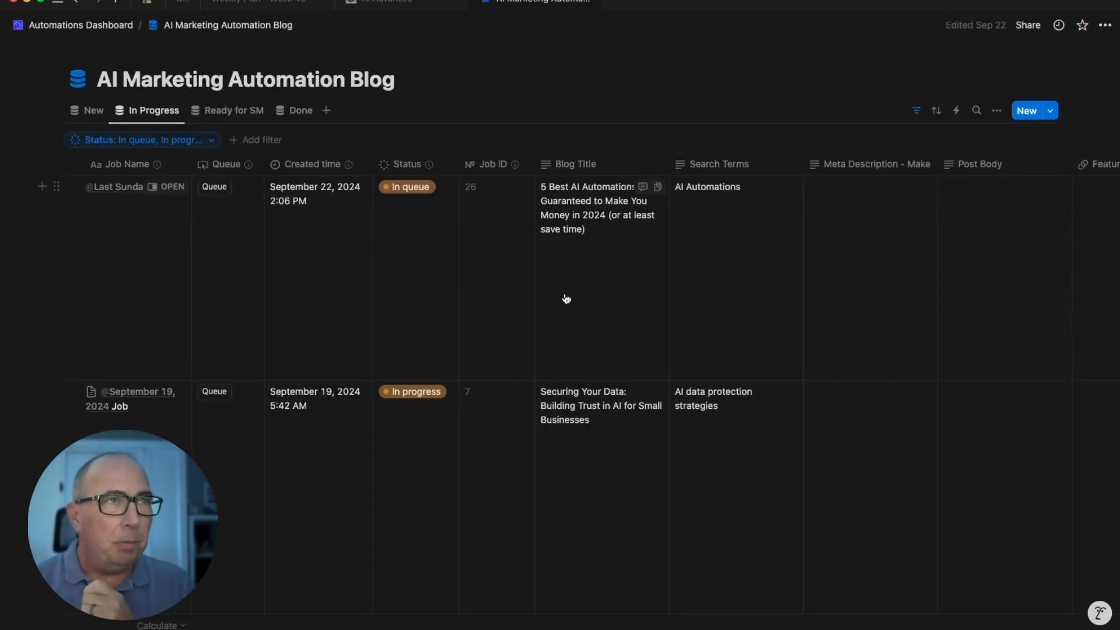
pyautogui.hscroll(5, 881, 263)
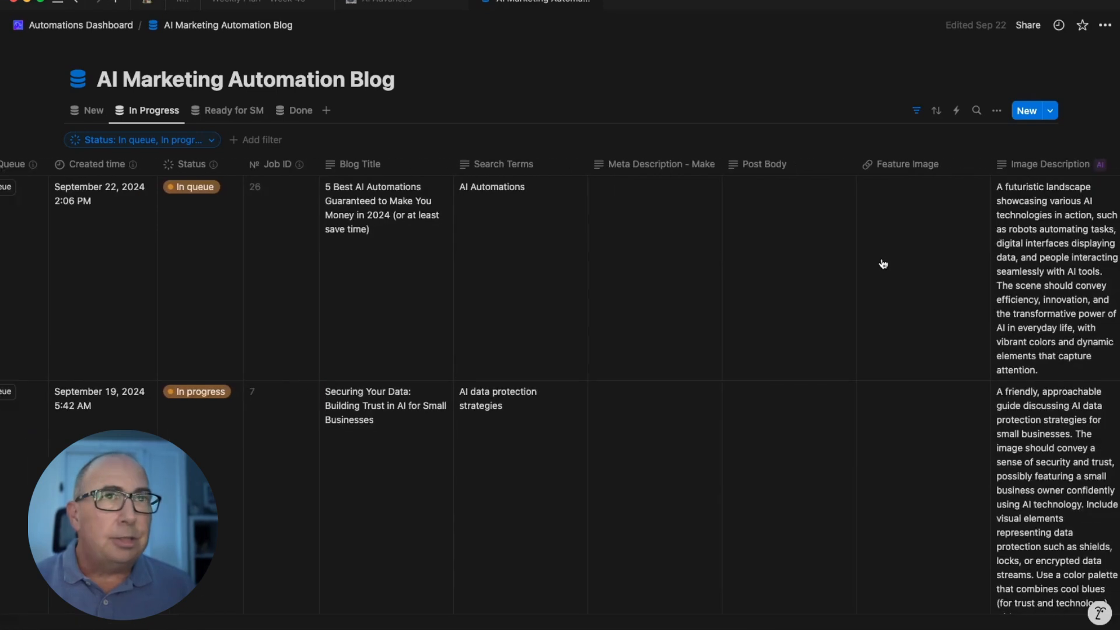
pyautogui.hscroll(3, 882, 264)
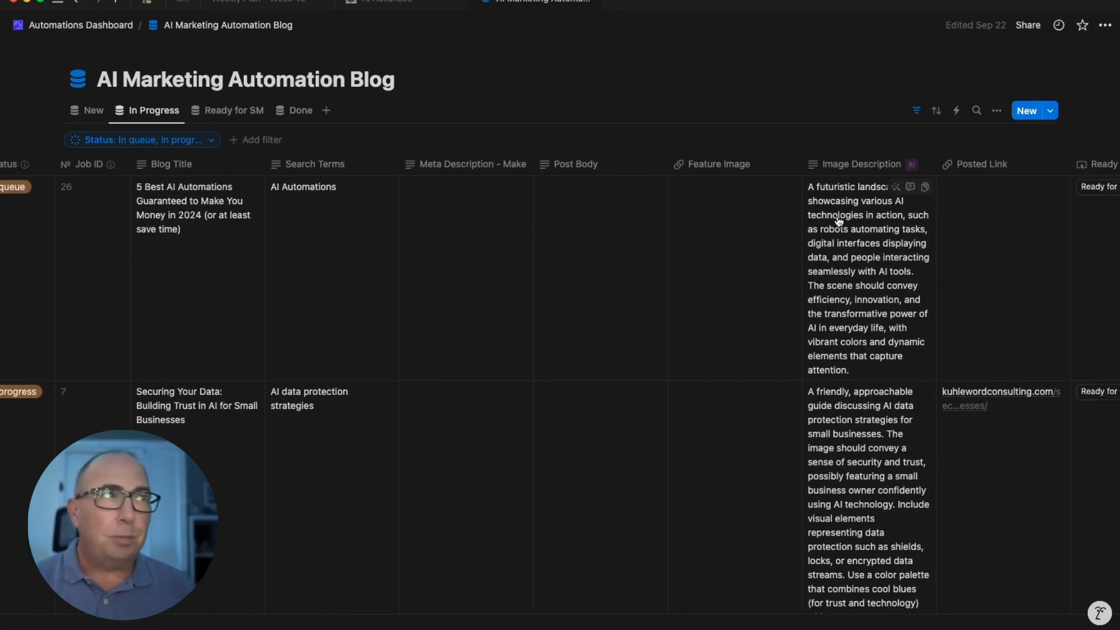
# Open the Last Sunday Job entry, examine its AI-filled Image Description and hidden properties, and close the entry
pyautogui.hscroll(-8, 446, 227)
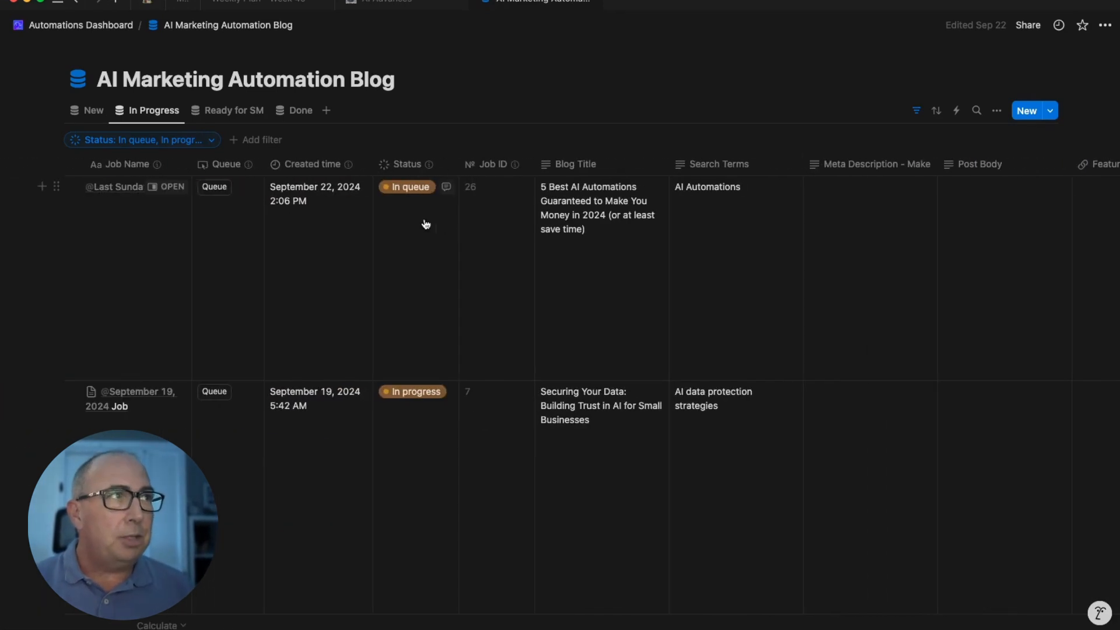
pyautogui.click(168, 187)
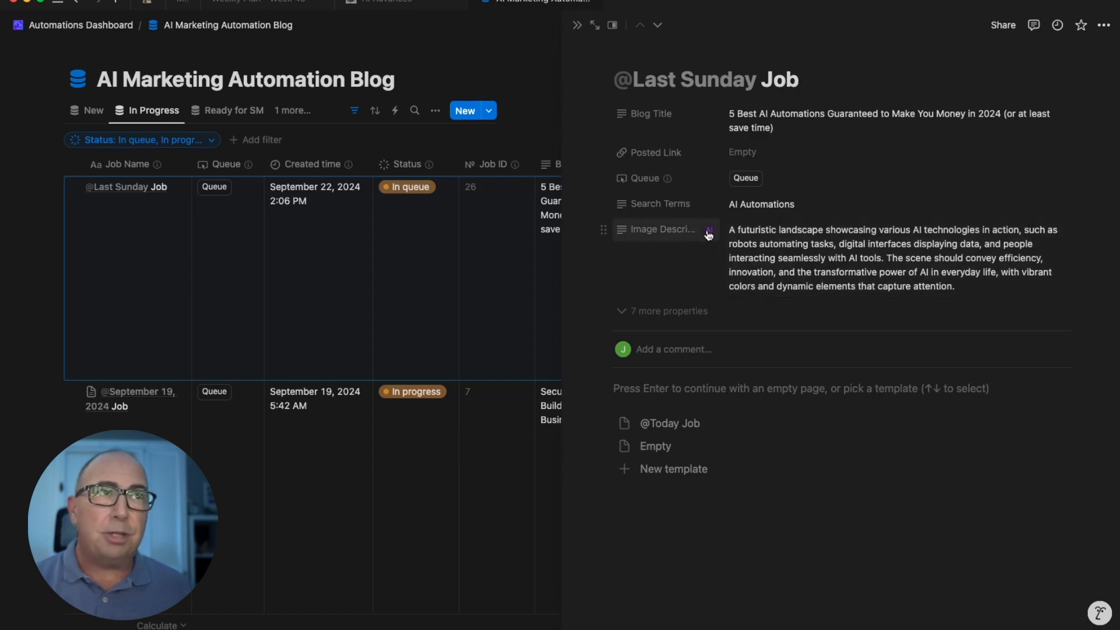
pyautogui.moveTo(708, 233)
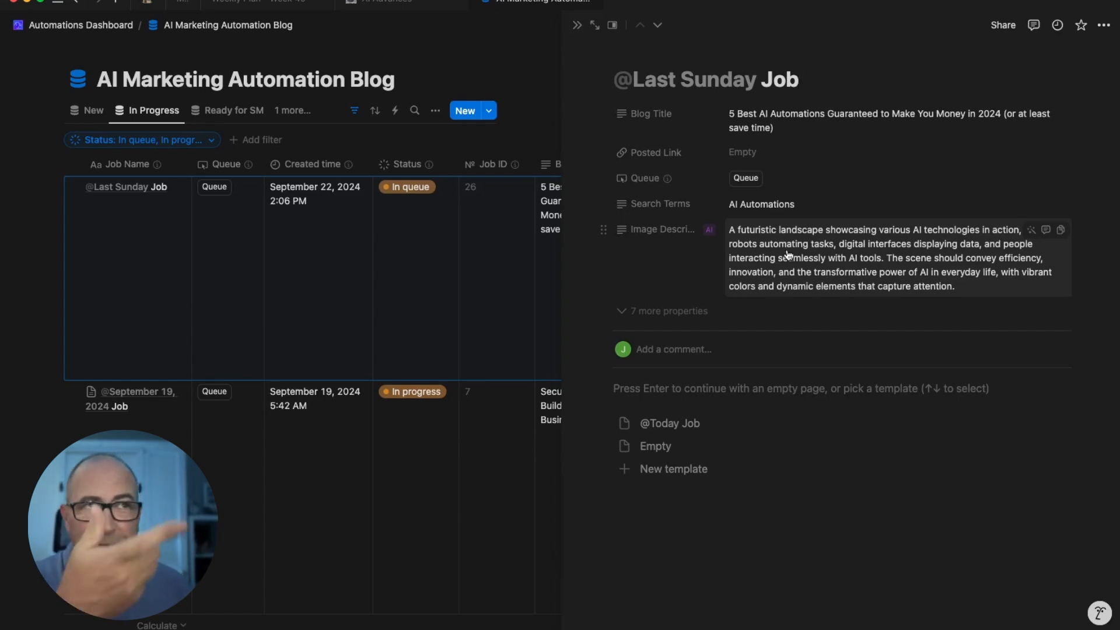
pyautogui.click(674, 315)
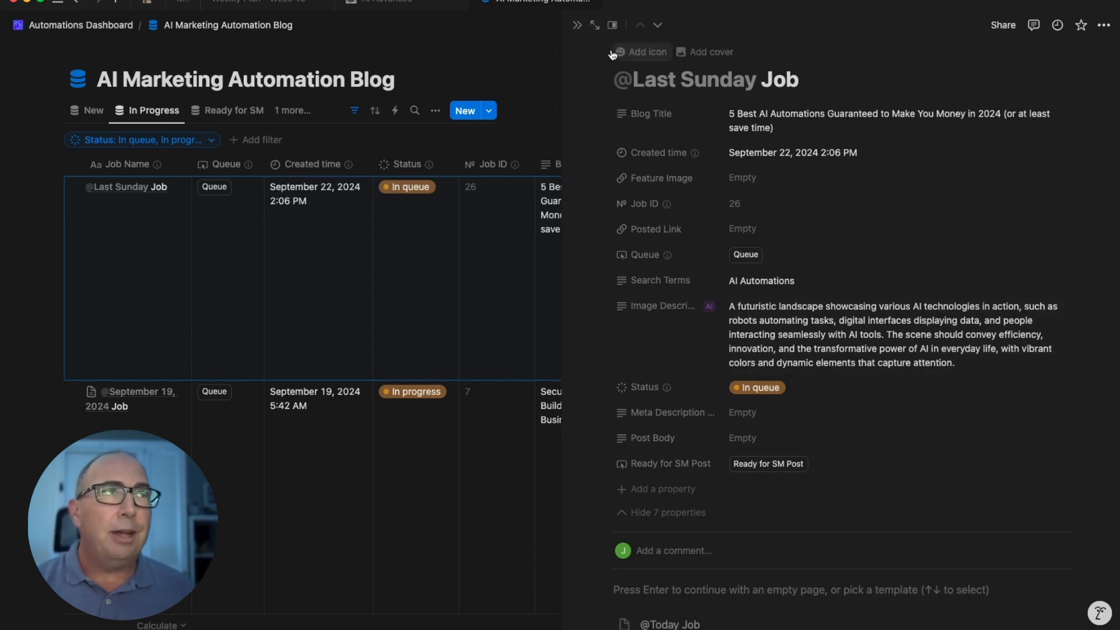
pyautogui.click(577, 25)
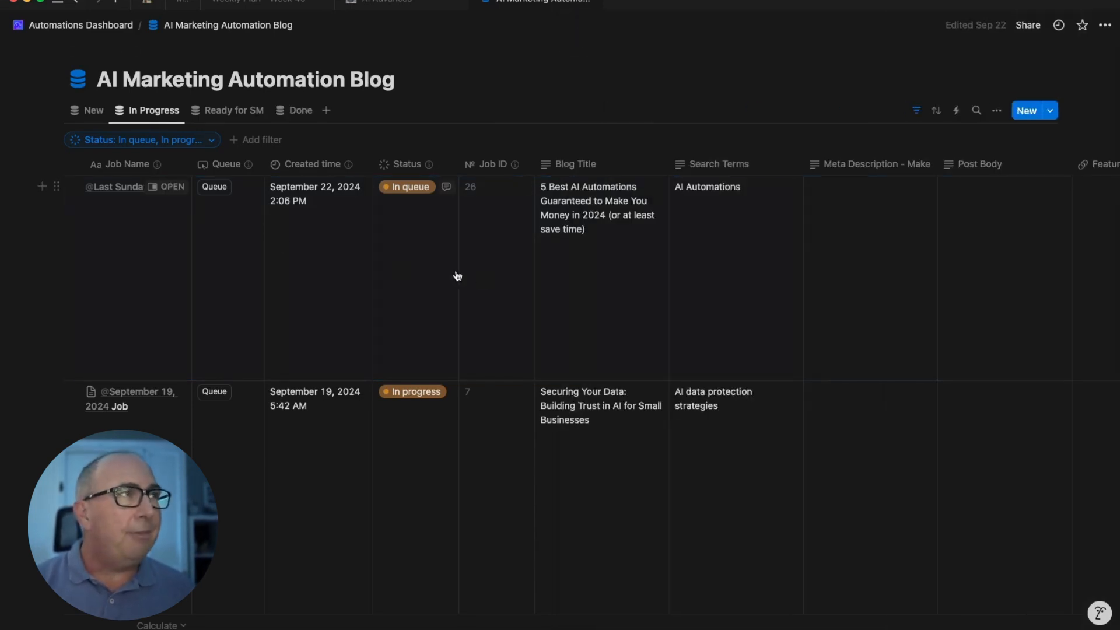
# Check the Ready for SM and Done views, open the "If You Aren't Automating with AI You are Throwing Away Money" entry, and read it through
pyautogui.click(219, 112)
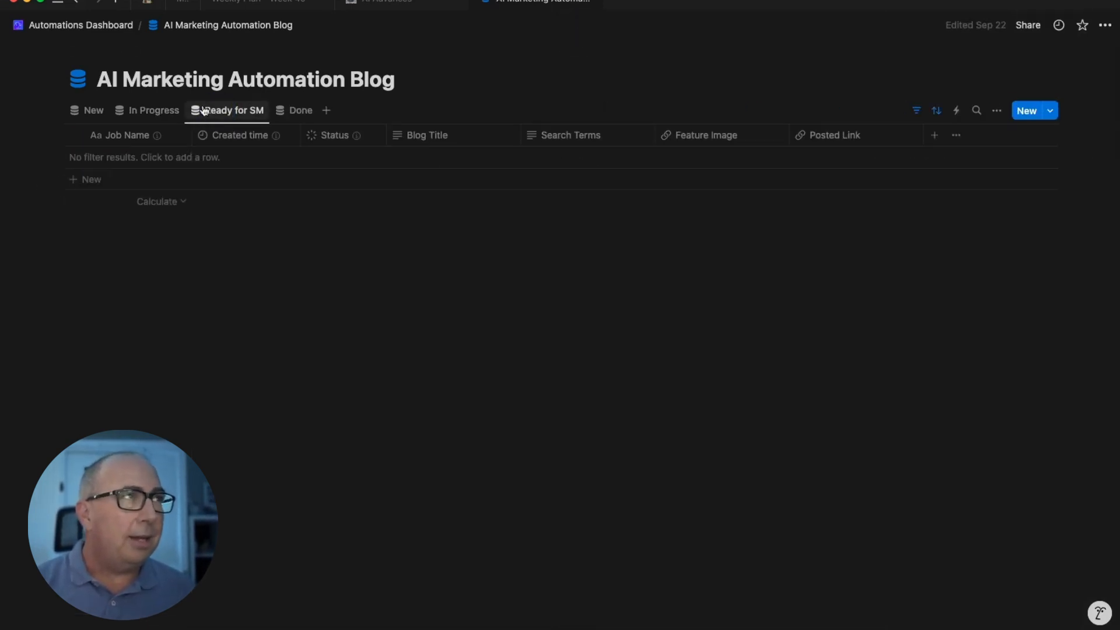
pyautogui.click(296, 112)
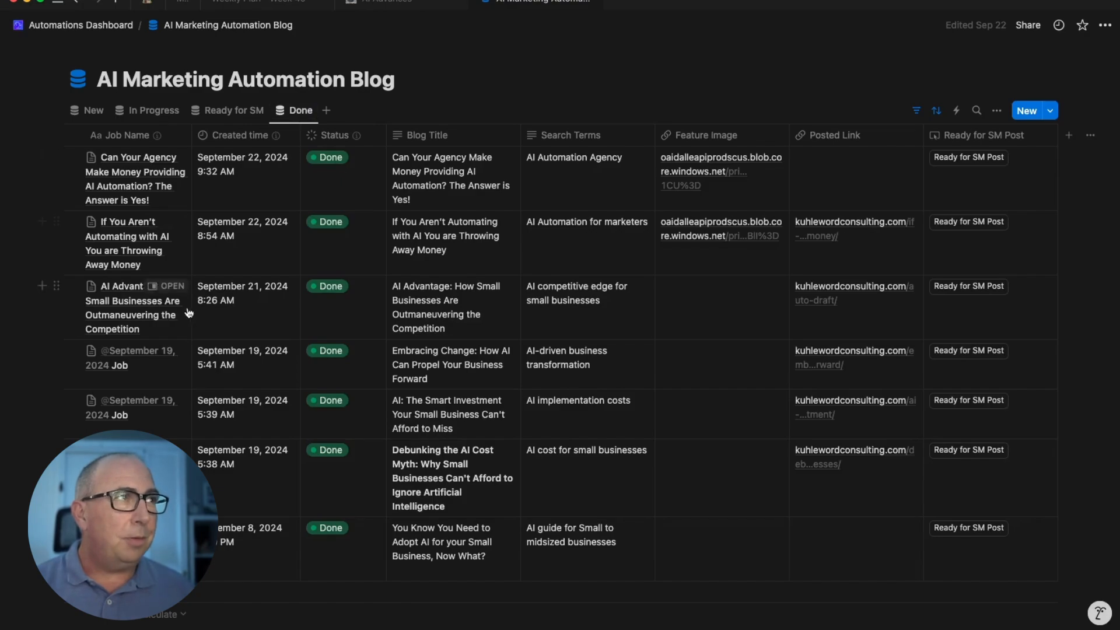
pyautogui.click(167, 223)
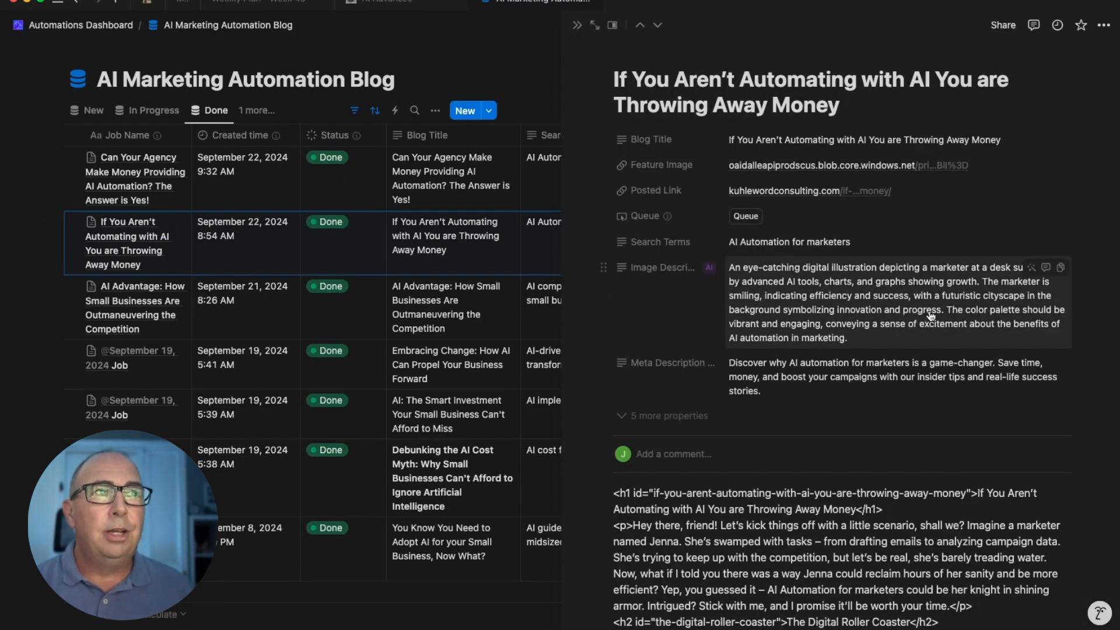
pyautogui.scroll(-5, 840, 221)
pyautogui.scroll(-20, 840, 221)
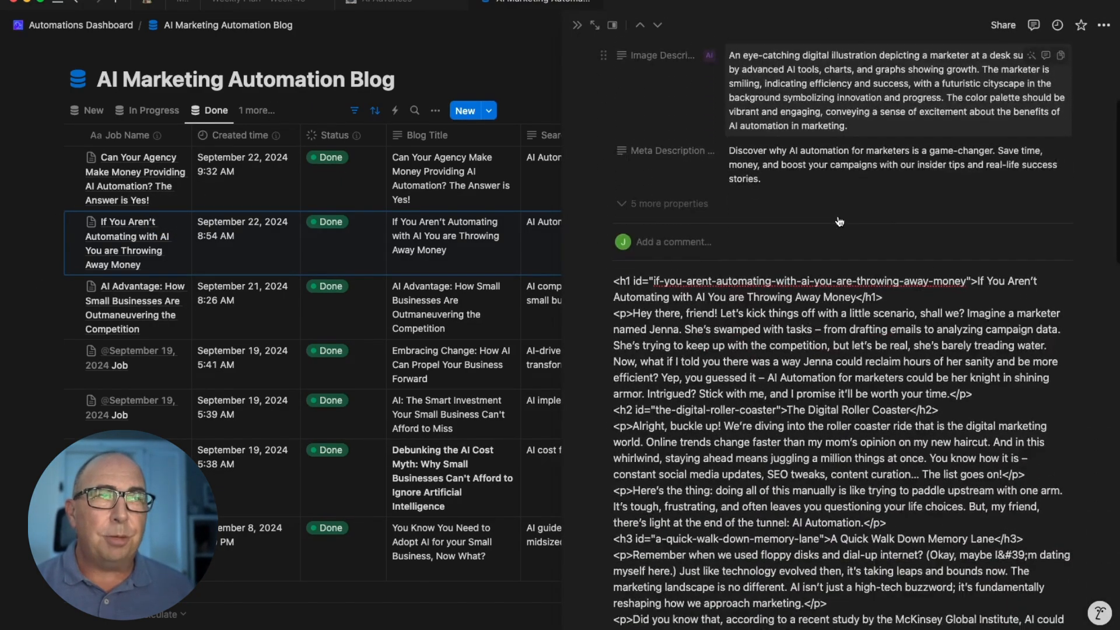
pyautogui.scroll(-13, 838, 216)
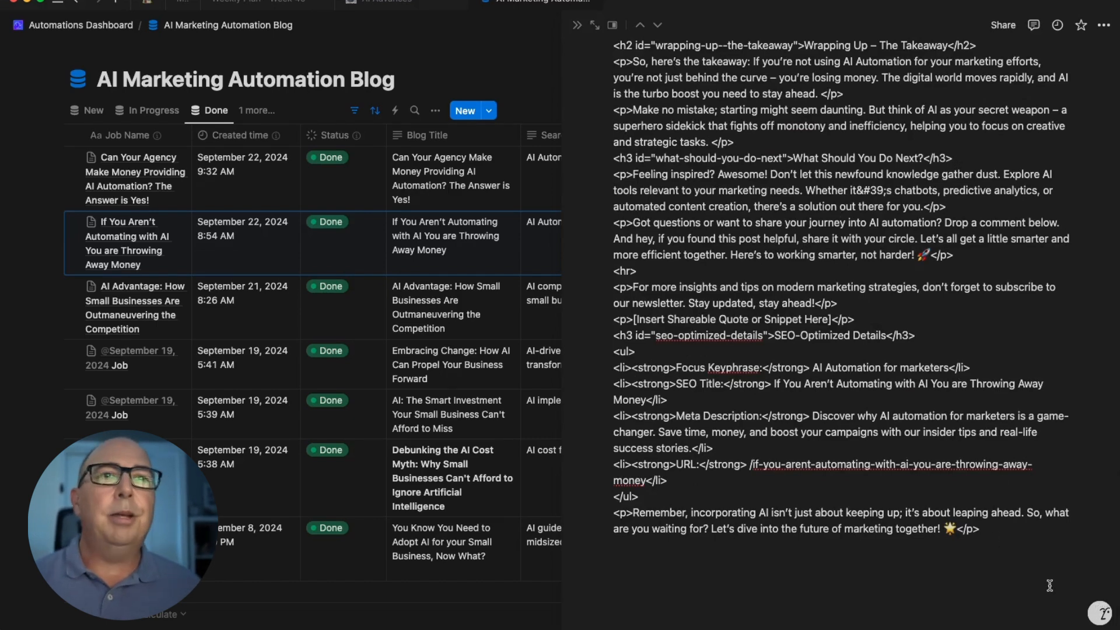
# Have Notion AI summarize the open blog post page, and close the AI chat
pyautogui.click(1104, 612)
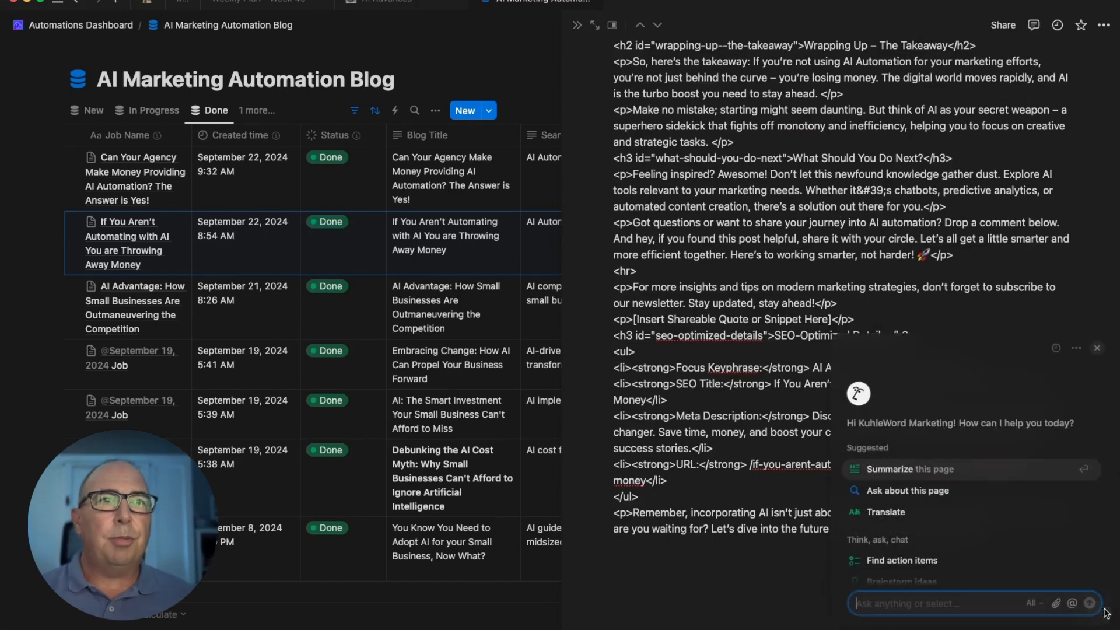
pyautogui.click(888, 473)
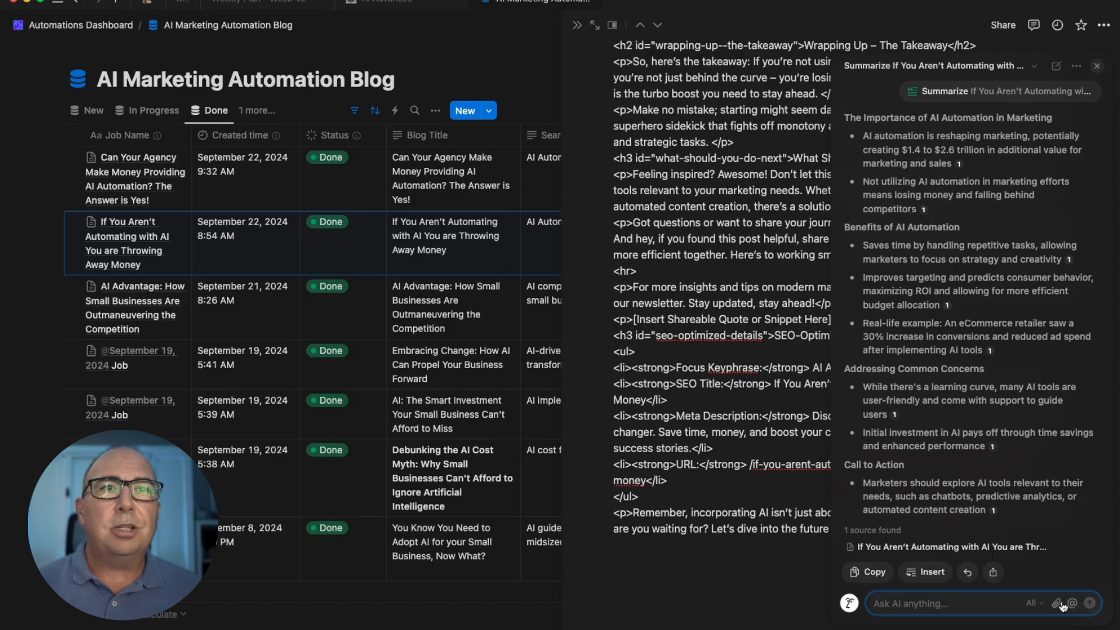
pyautogui.click(992, 597)
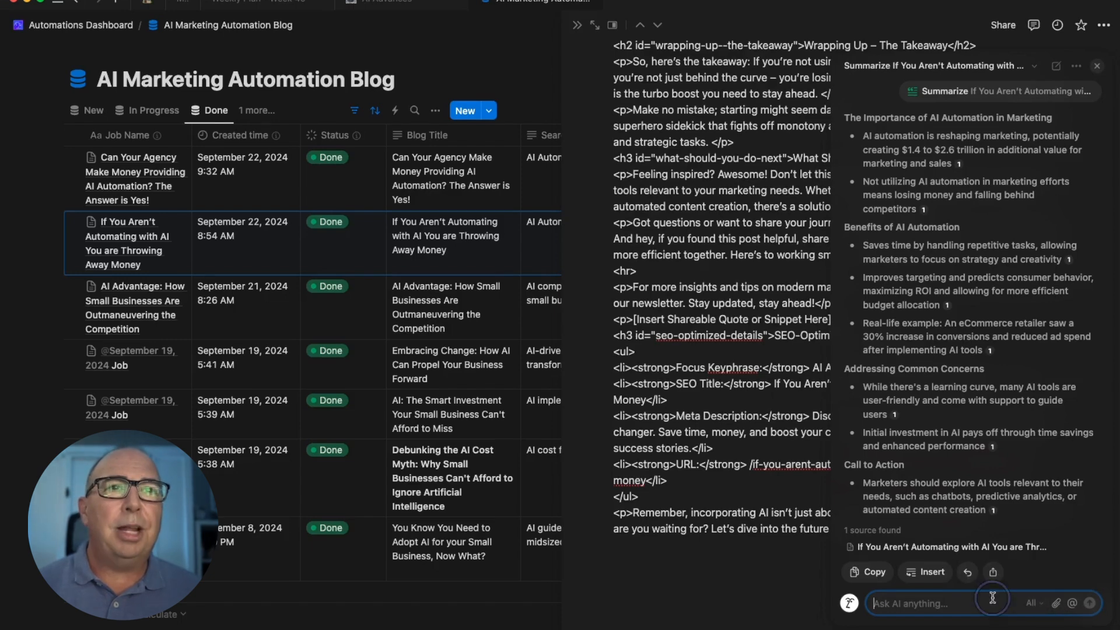
pyautogui.click(1096, 67)
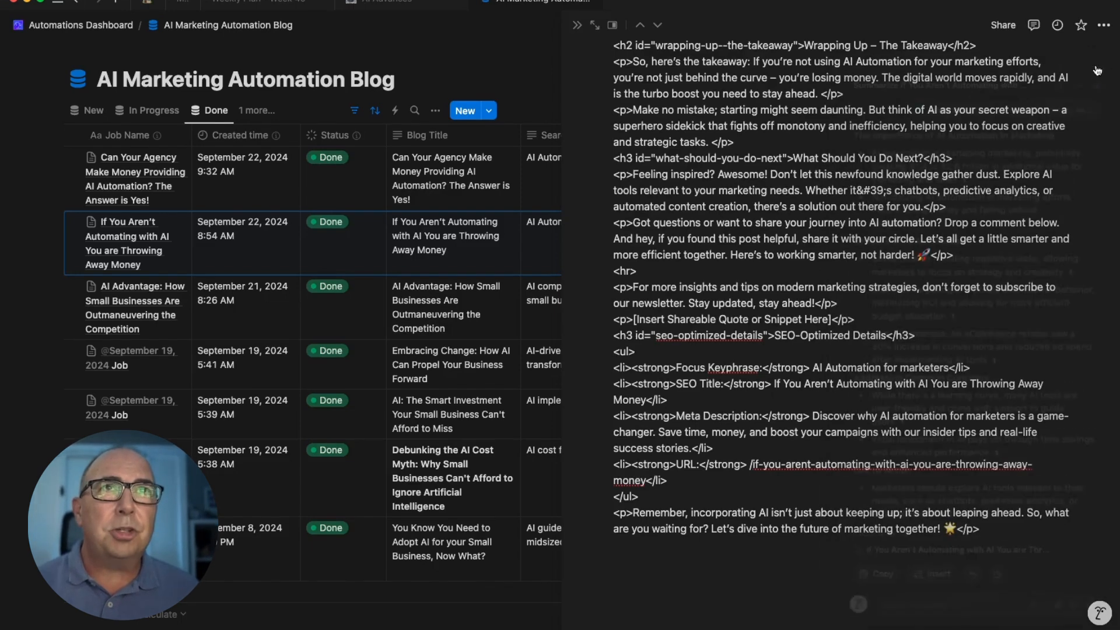
# Start a new AI chat on the blog post page and examine the list of suggested actions, from finding action items to making flowcharts
pyautogui.click(1102, 613)
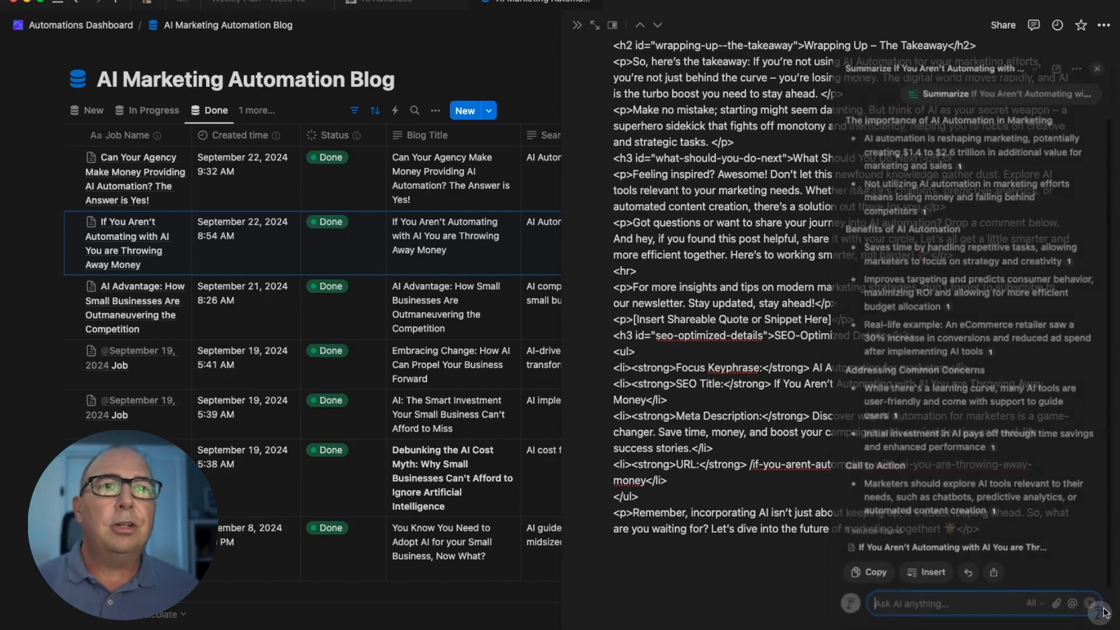
pyautogui.click(1056, 67)
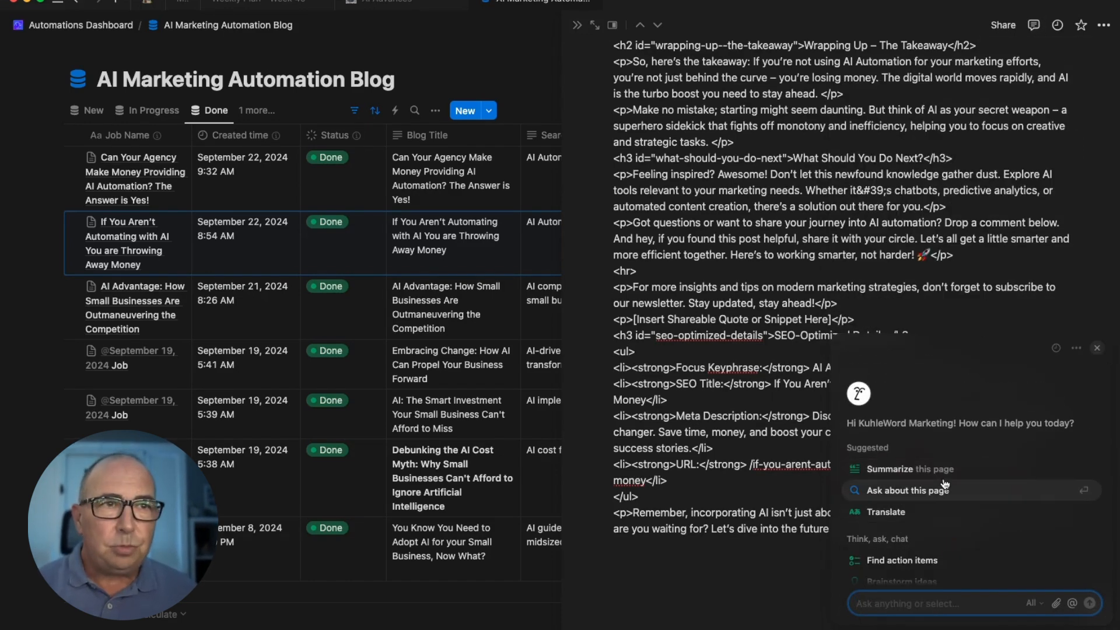
pyautogui.scroll(-3, 944, 483)
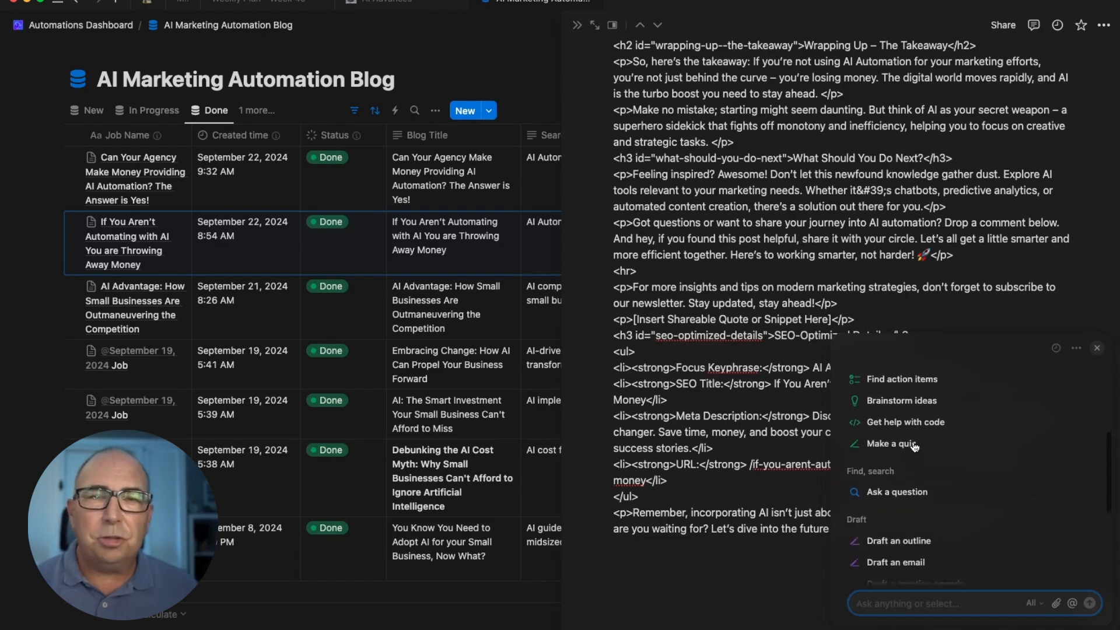
pyautogui.scroll(-1, 914, 447)
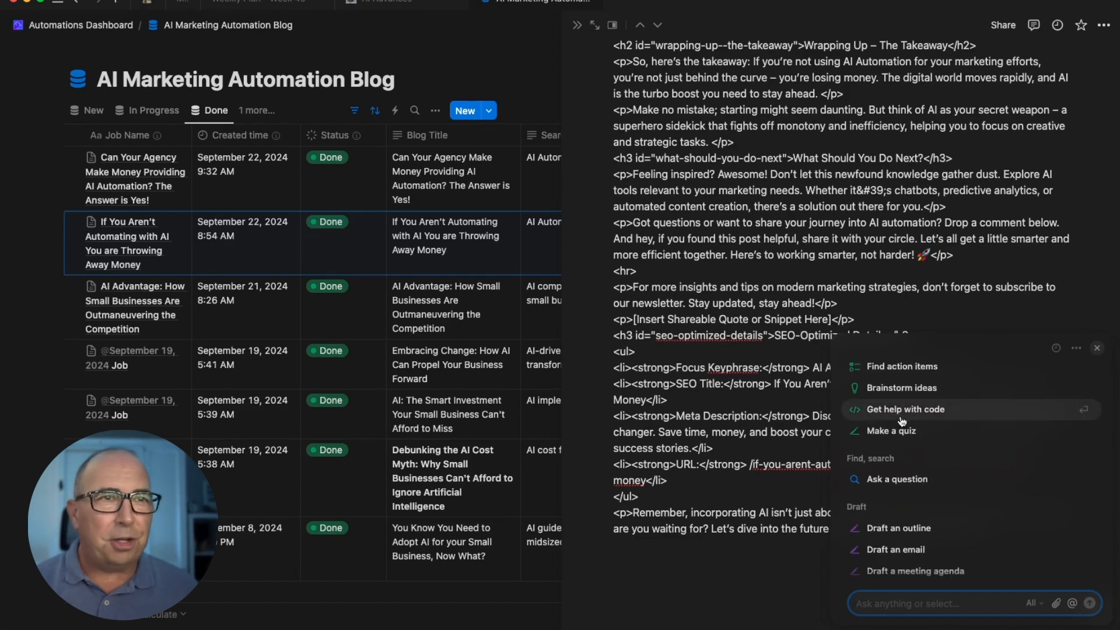
pyautogui.scroll(-5, 912, 417)
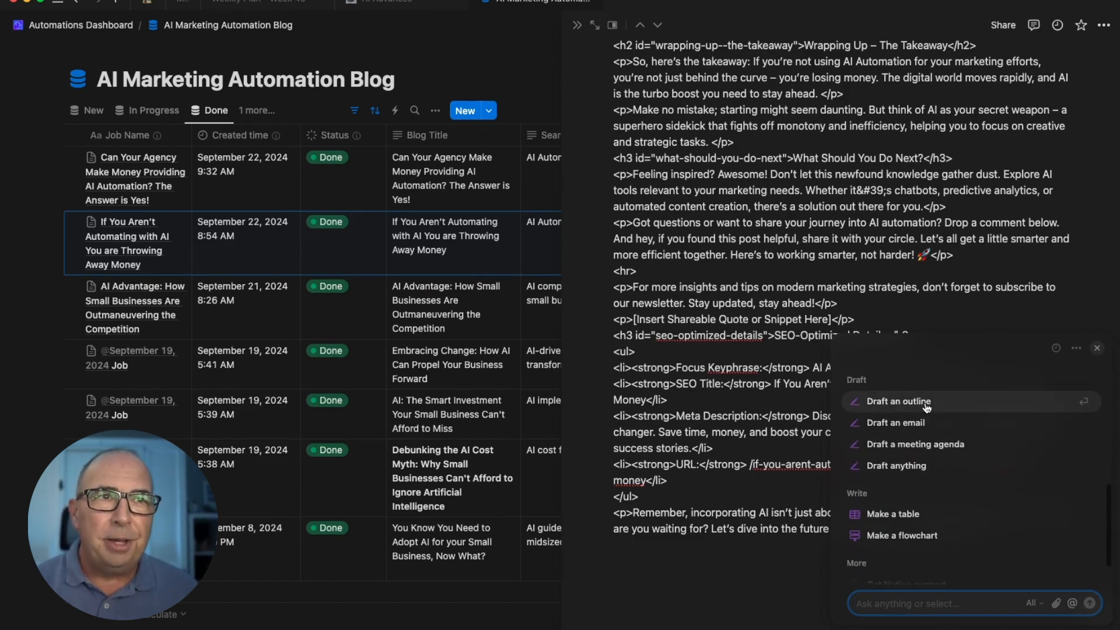
pyautogui.scroll(-2, 910, 443)
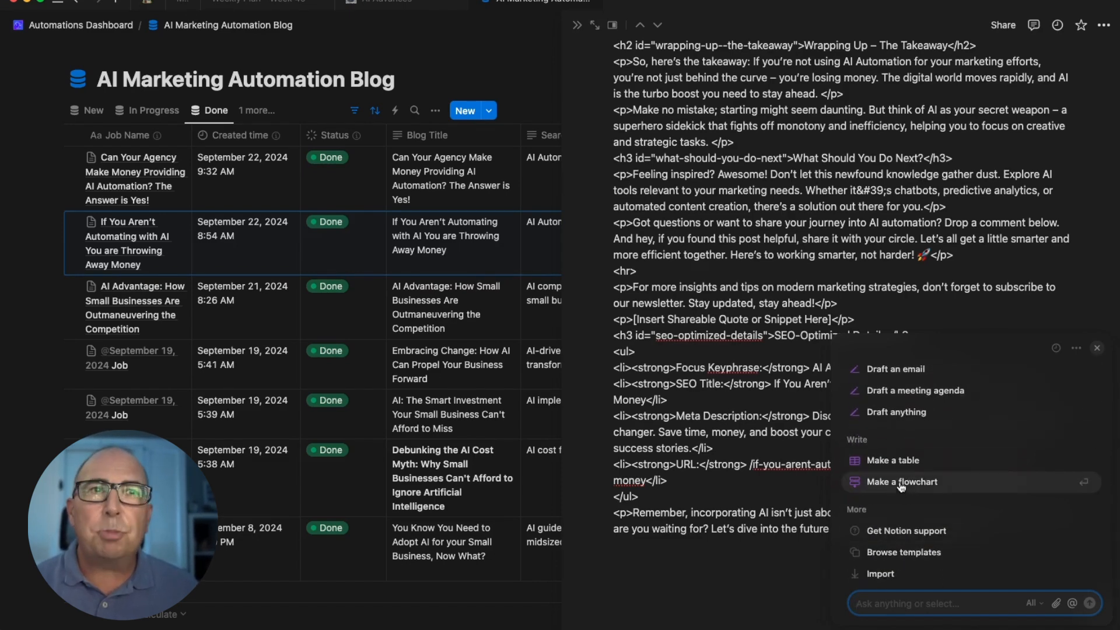
pyautogui.scroll(1, 903, 429)
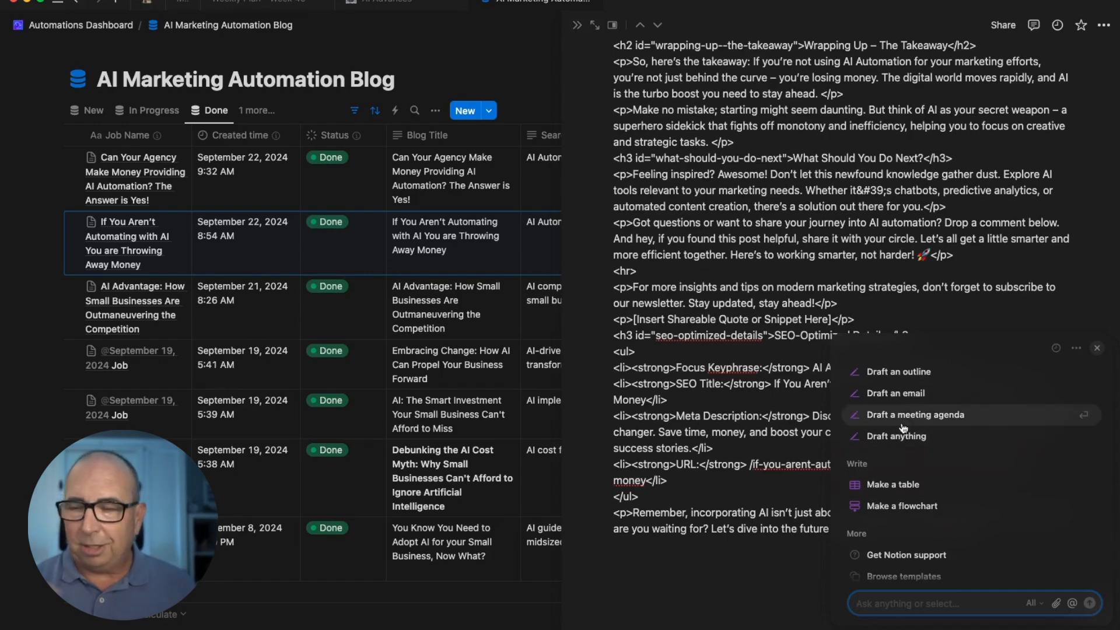
pyautogui.scroll(-1, 901, 456)
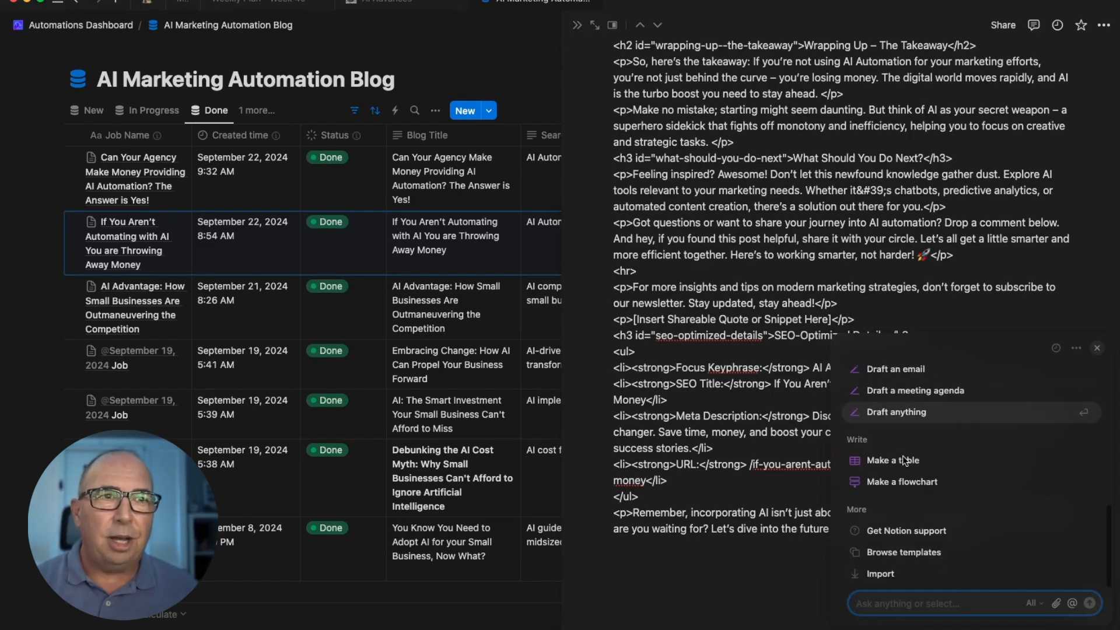
pyautogui.scroll(2, 901, 461)
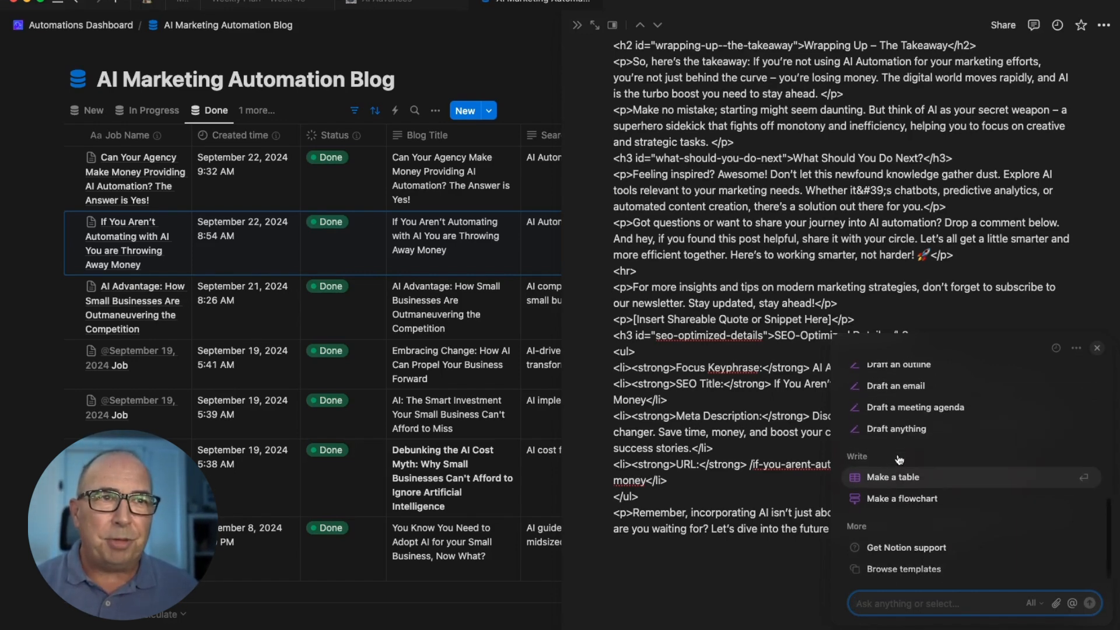
pyautogui.scroll(3, 899, 459)
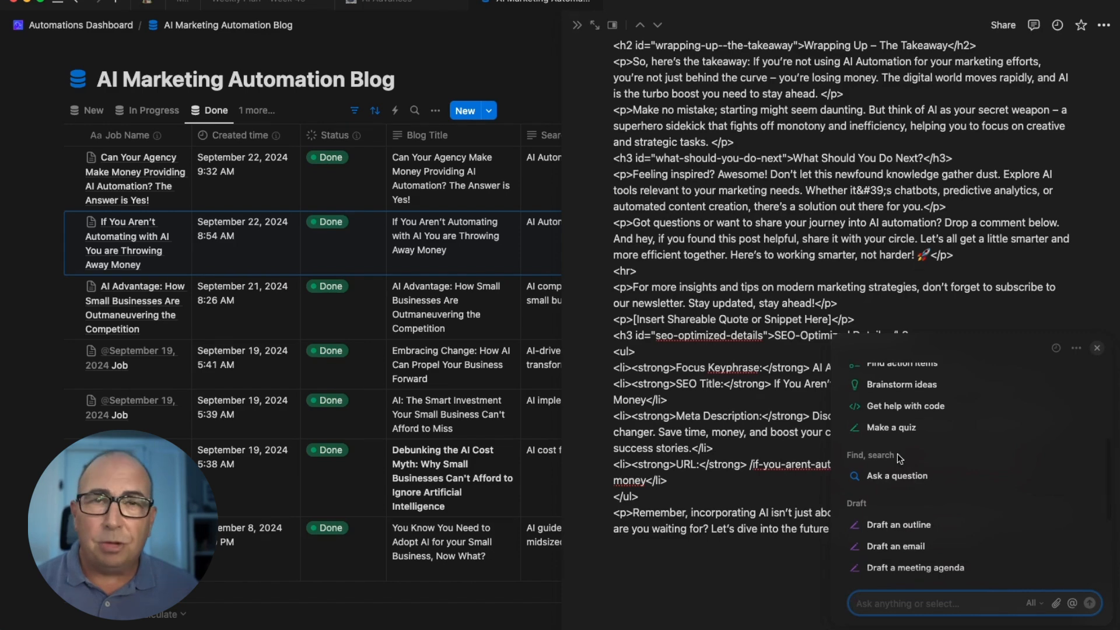